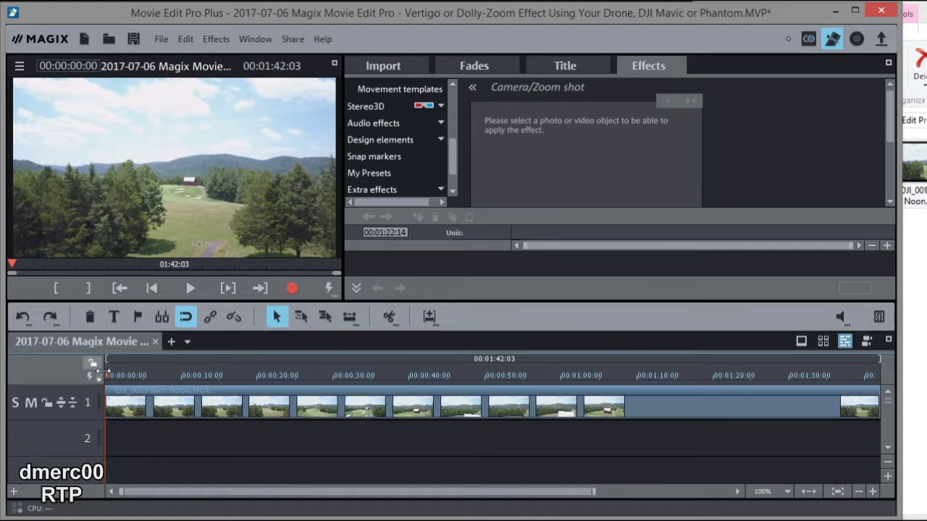
Split the barn clip at 00:01:00:20, delete the part before the cut, and shift the remaining footage earlier to start around 27 seconds
{"action": "left_click_drag", "start_coordinate": [107, 376], "coordinate": [566, 413]}
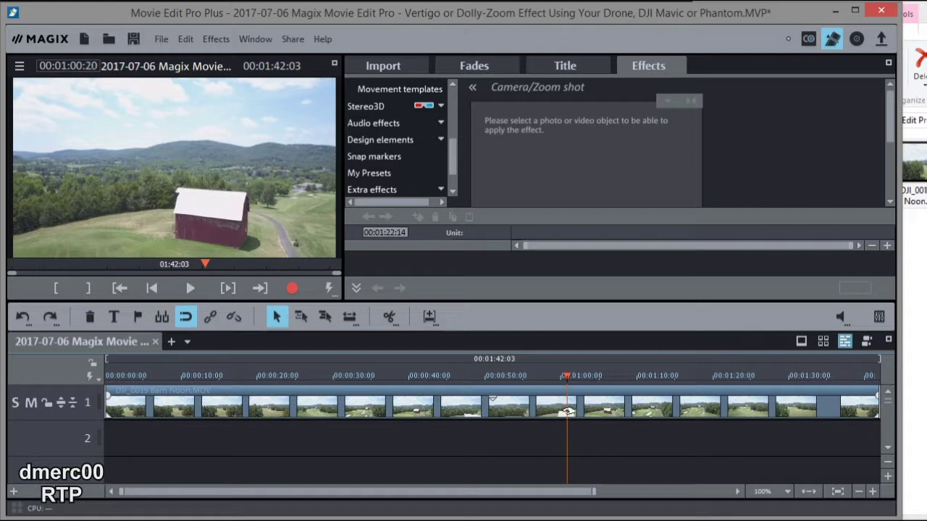
{"action": "left_click", "coordinate": [390, 320]}
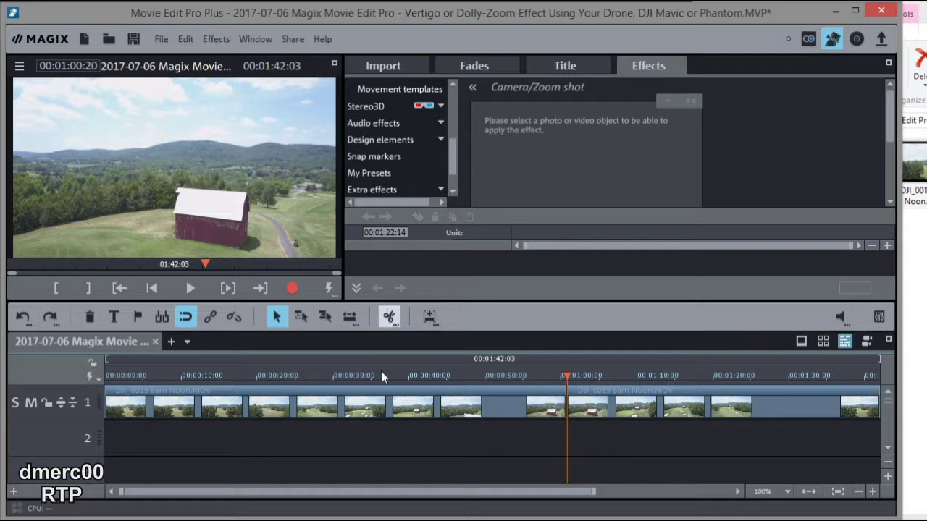
{"action": "left_click", "coordinate": [360, 400]}
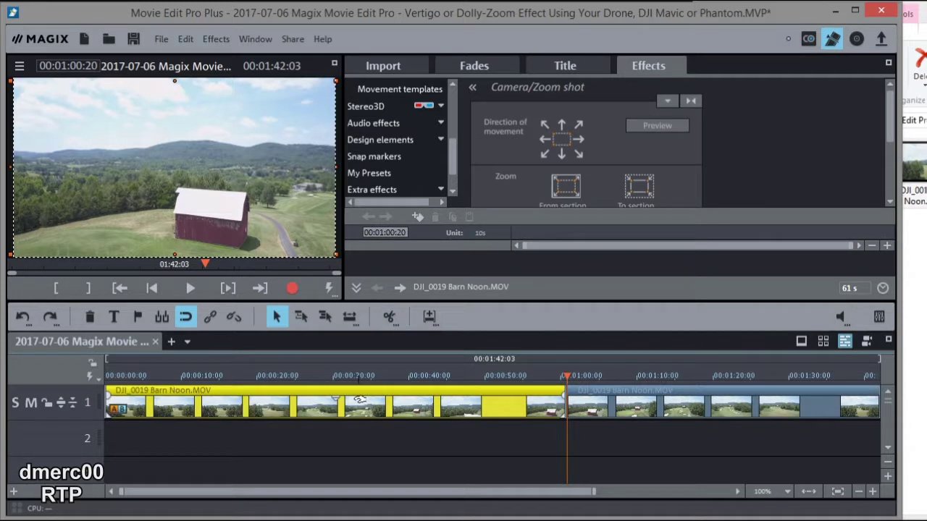
{"action": "key", "text": "Delete"}
{"action": "left_click_drag", "start_coordinate": [586, 393], "coordinate": [401, 381]}
Split the clip at 00:00:39:14 and delete the section after the cut
{"action": "left_click", "coordinate": [310, 376]}
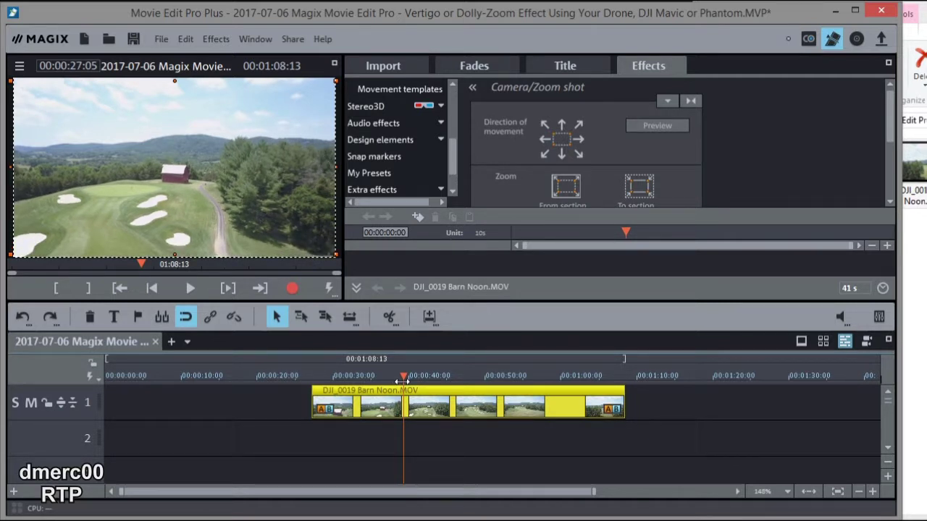
{"action": "left_click", "coordinate": [406, 379]}
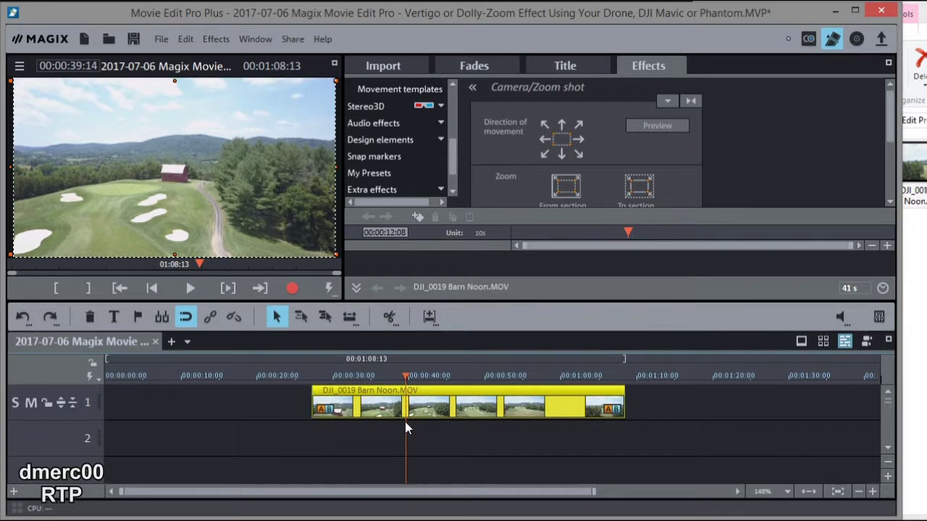
{"action": "left_click", "coordinate": [389, 317]}
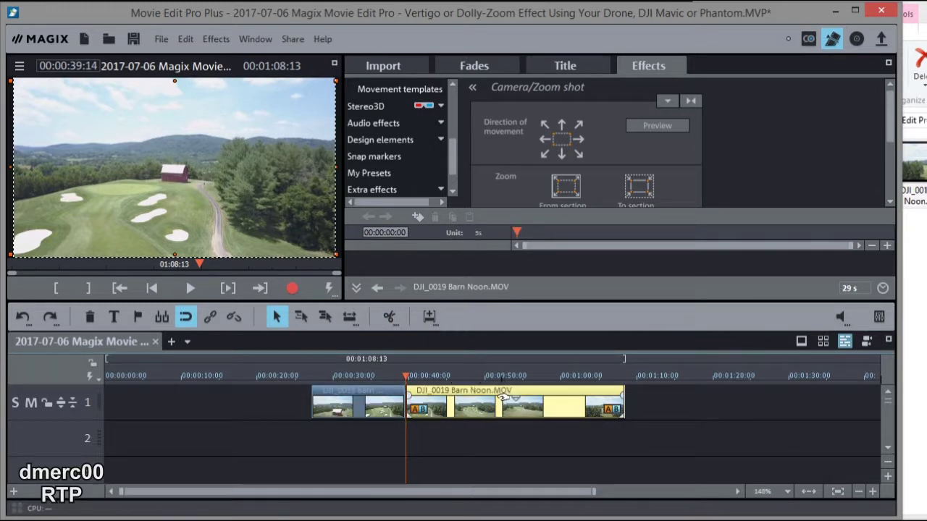
{"action": "key", "text": "Delete"}
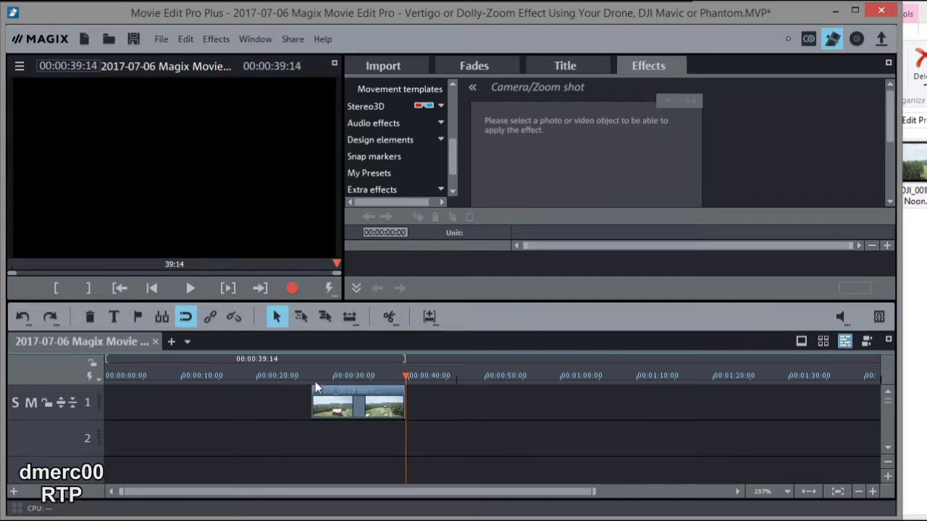
Apply the Brightness/Contrast effect to the trimmed clip at 00:00:32:00 with contrast 55 and gamma -60
{"action": "left_click", "coordinate": [350, 397]}
{"action": "left_click", "coordinate": [347, 376]}
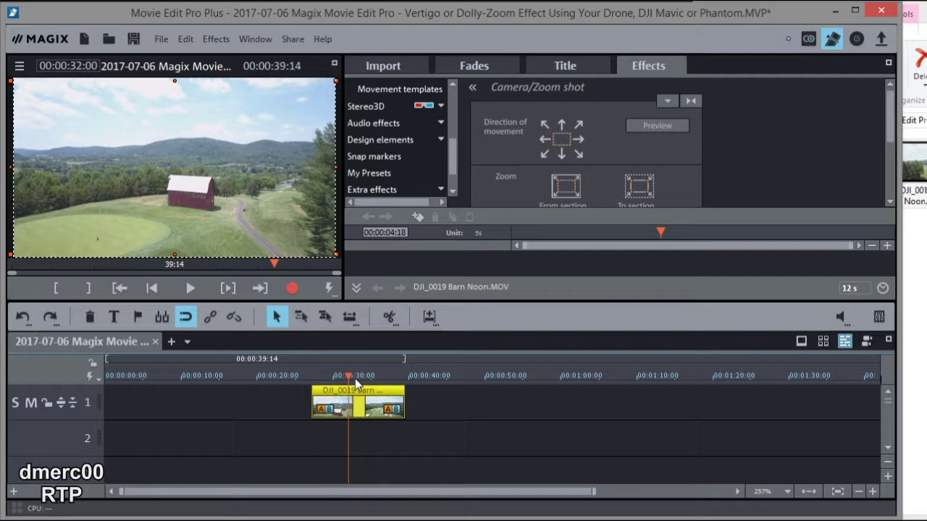
{"action": "mouse_move", "coordinate": [359, 395]}
{"action": "scroll", "coordinate": [452, 148], "scroll_direction": "up", "scroll_amount": 5}
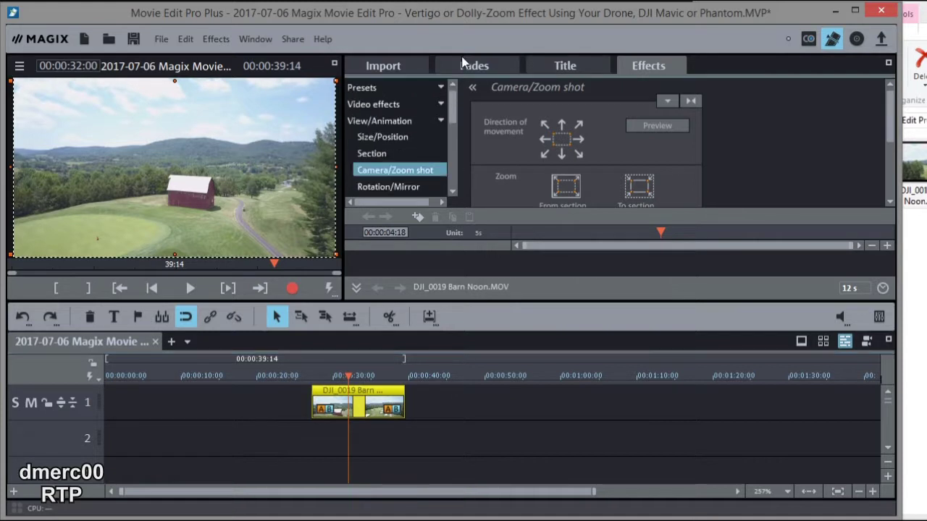
{"action": "left_click", "coordinate": [443, 106]}
{"action": "left_click", "coordinate": [418, 121]}
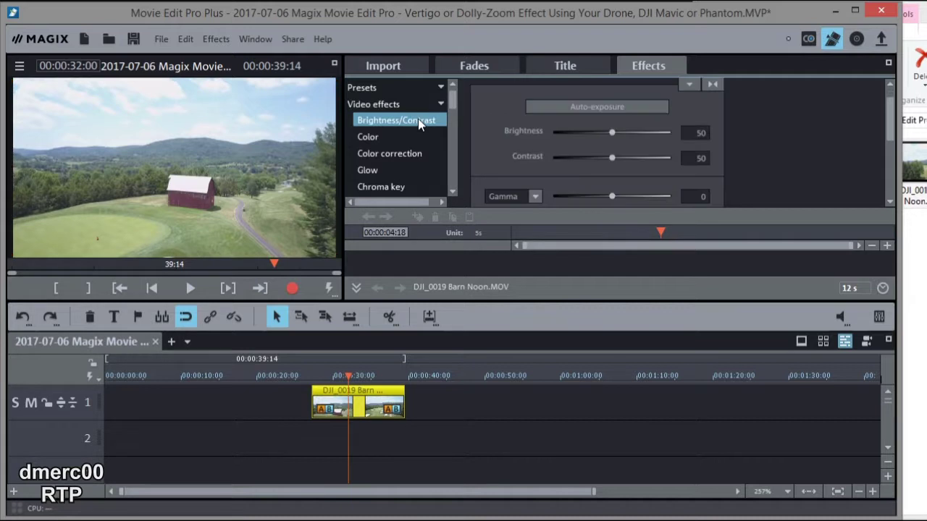
{"action": "left_click", "coordinate": [637, 156]}
{"action": "mouse_move", "coordinate": [892, 116]}
{"action": "left_mouse_down"}
{"action": "mouse_move", "coordinate": [887, 141]}
{"action": "mouse_move", "coordinate": [887, 130]}
{"action": "left_mouse_up"}
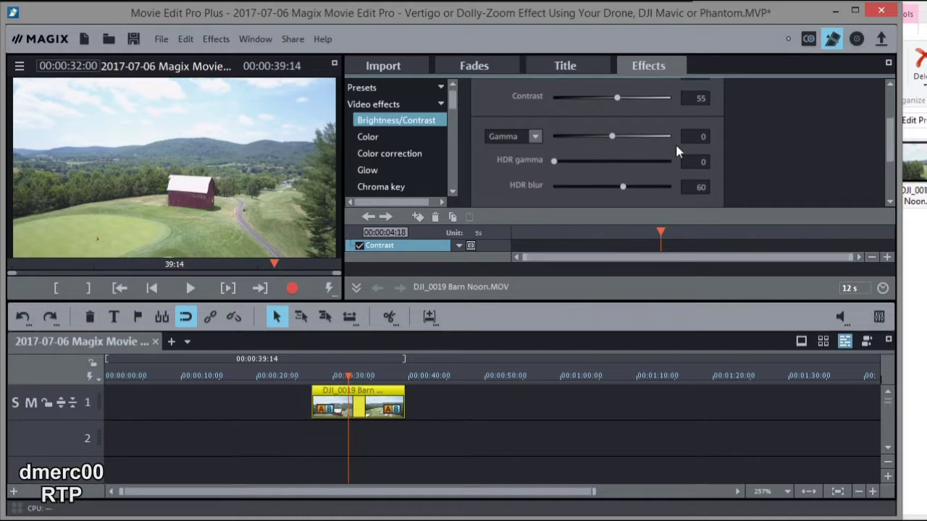
{"action": "left_click_drag", "start_coordinate": [613, 136], "coordinate": [578, 137]}
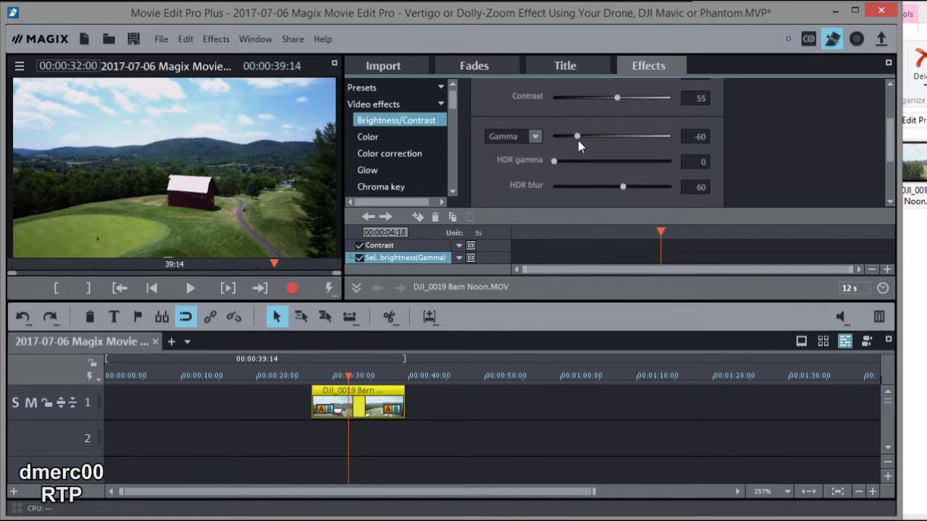
Lower the clip's contrast to 31 and its gamma to -82
{"action": "left_click_drag", "start_coordinate": [890, 151], "coordinate": [885, 120]}
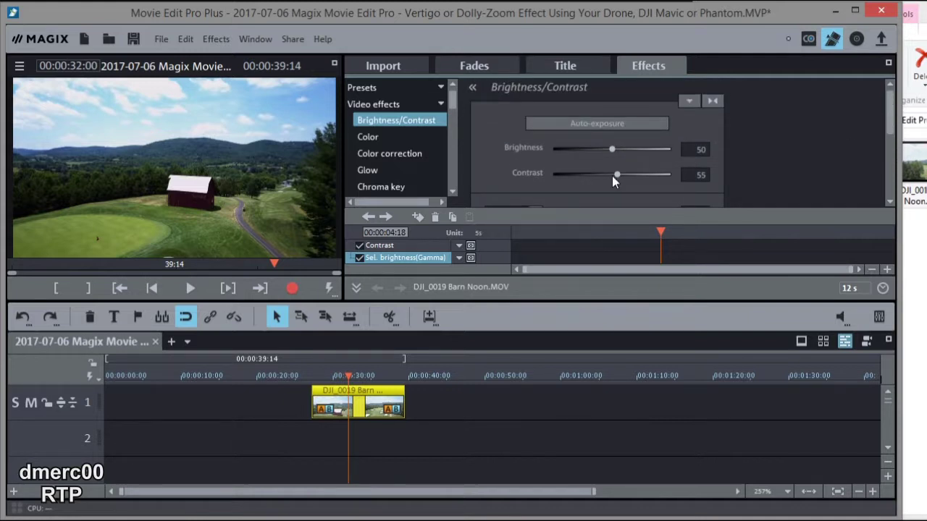
{"action": "left_click_drag", "start_coordinate": [616, 173], "coordinate": [587, 175]}
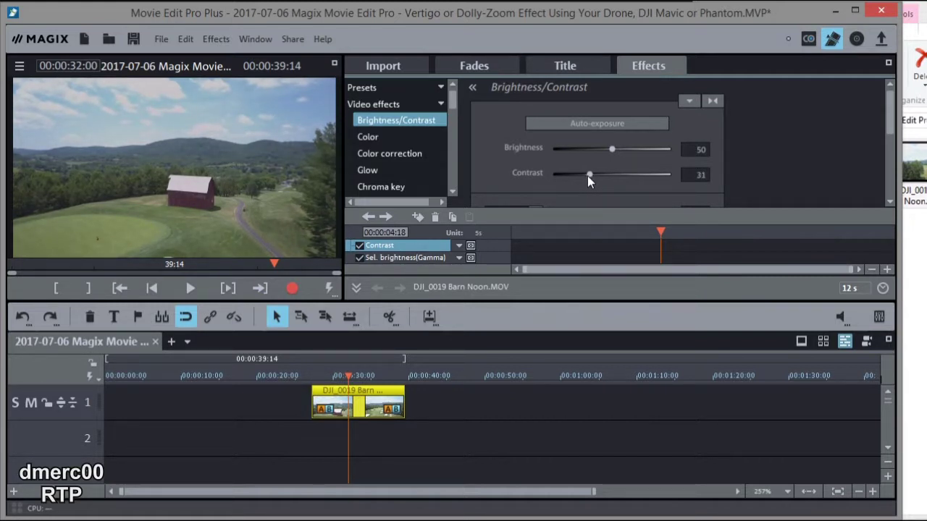
{"action": "left_click_drag", "start_coordinate": [892, 116], "coordinate": [892, 153]}
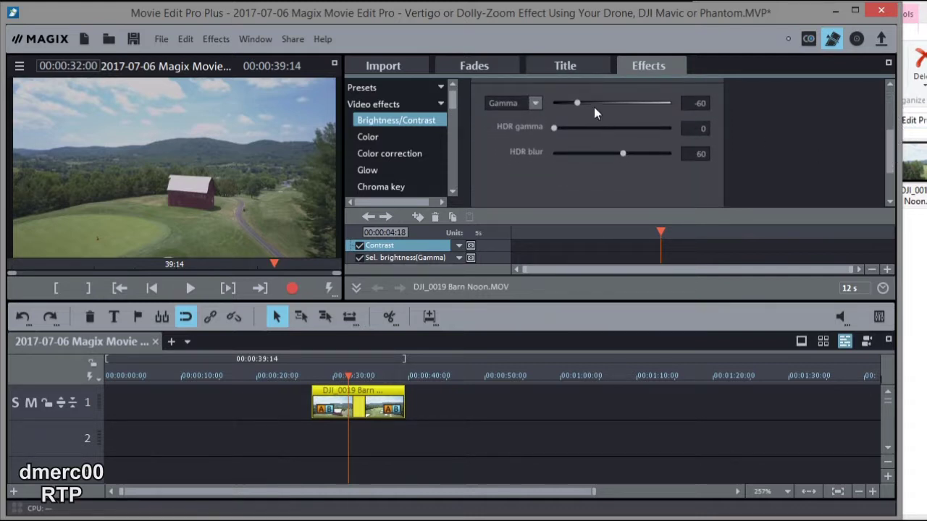
{"action": "left_click_drag", "start_coordinate": [576, 102], "coordinate": [566, 104]}
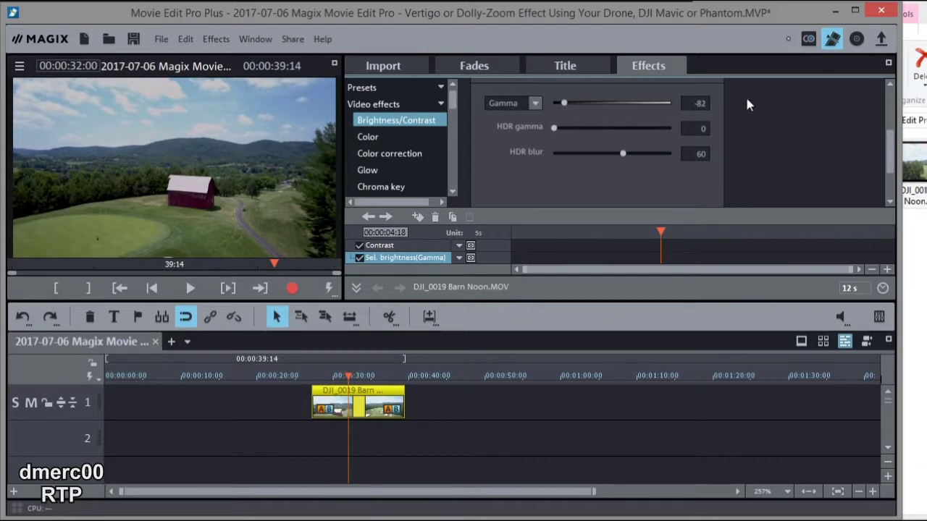
{"action": "left_click_drag", "start_coordinate": [890, 159], "coordinate": [874, 113]}
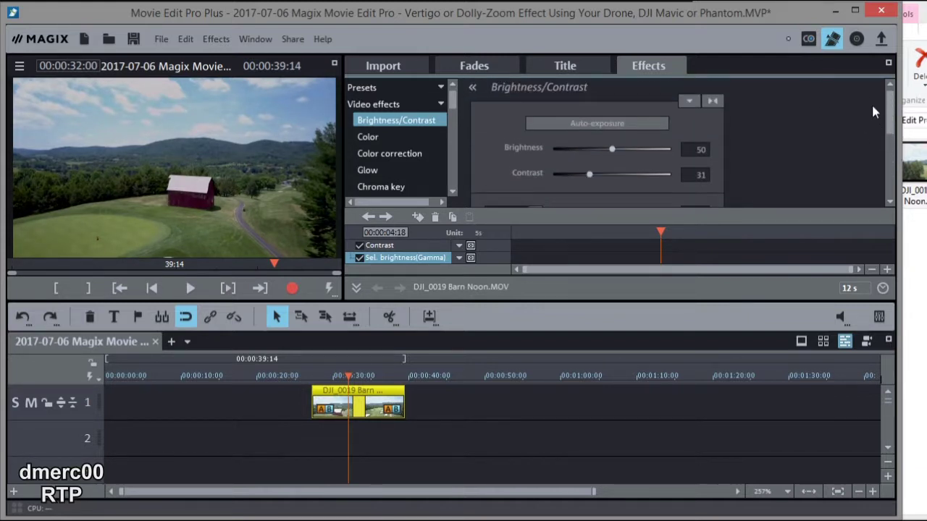
Apply auto-exposure to the clip and reduce its contrast to 21
{"action": "left_click", "coordinate": [622, 128]}
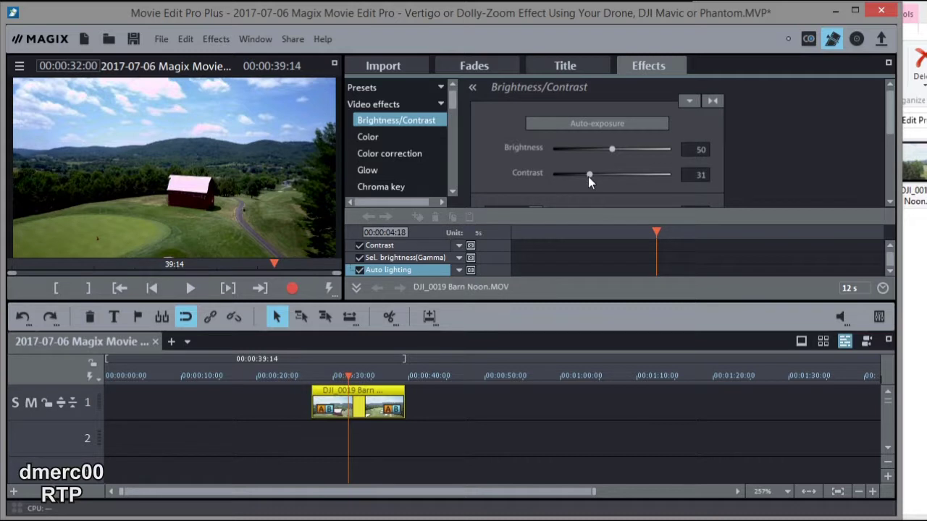
{"action": "left_click_drag", "start_coordinate": [583, 176], "coordinate": [577, 174]}
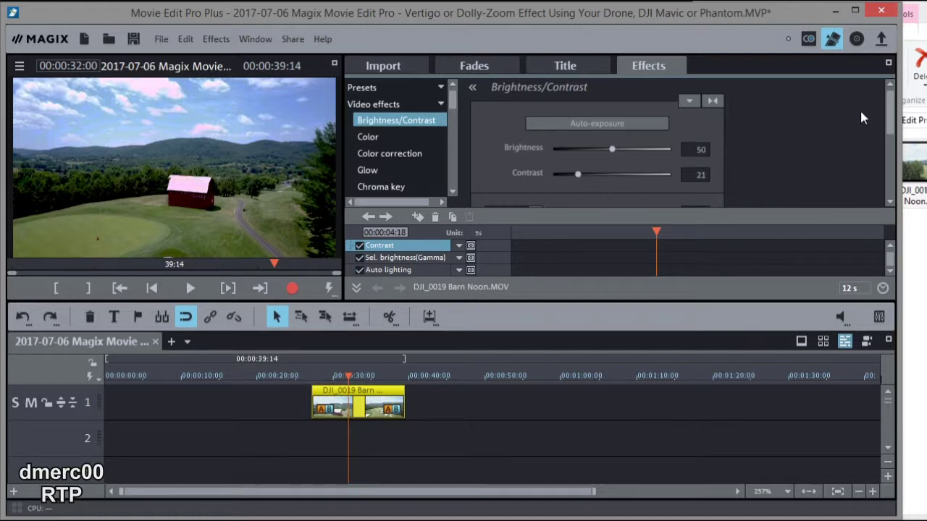
{"action": "left_click_drag", "start_coordinate": [885, 90], "coordinate": [887, 155]}
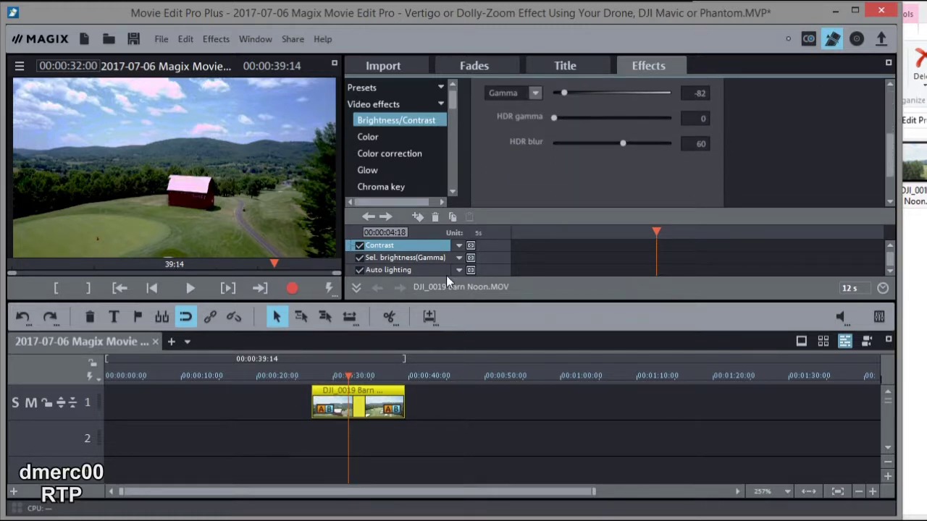
{"action": "right_click", "coordinate": [362, 392]}
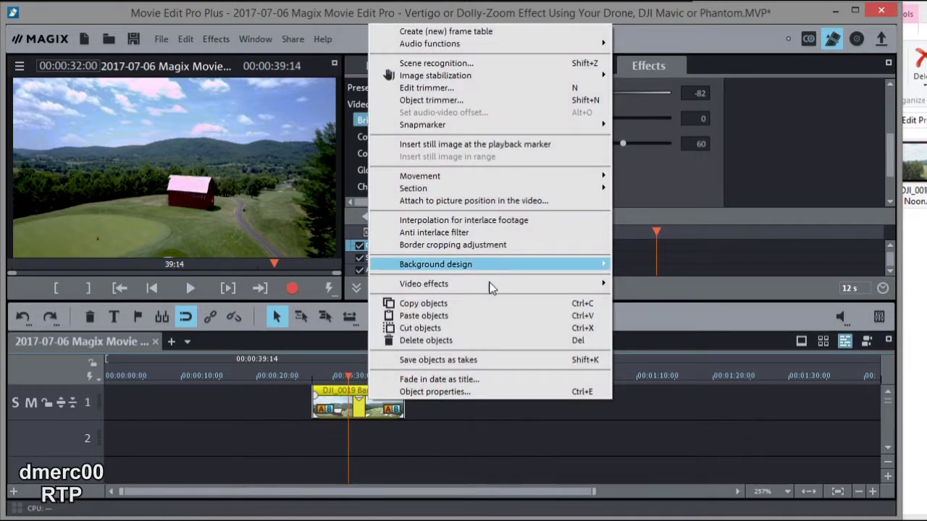
{"action": "mouse_move", "coordinate": [447, 283]}
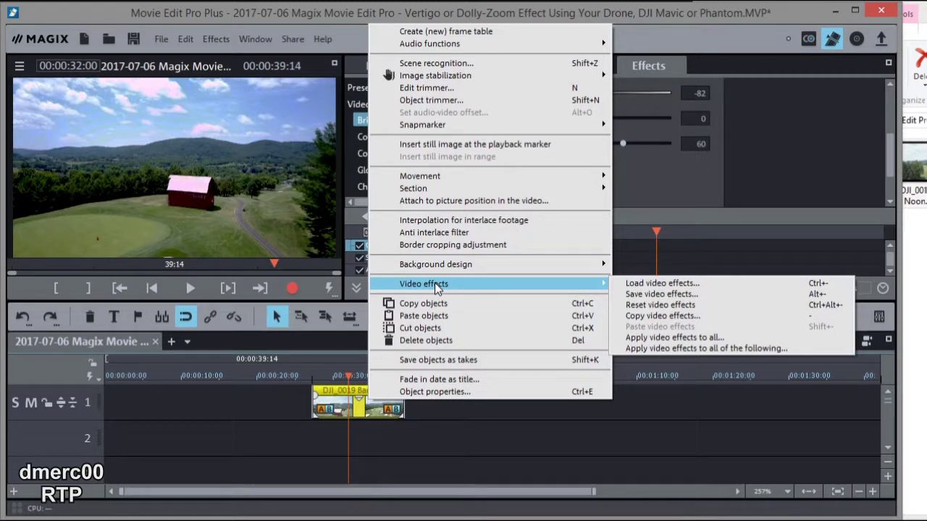
{"action": "left_click", "coordinate": [647, 295]}
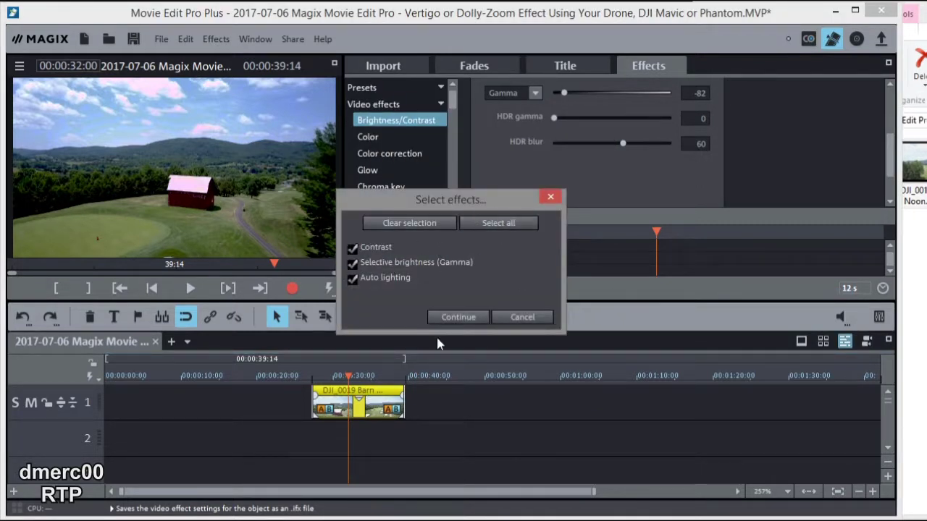
{"action": "left_click", "coordinate": [453, 317]}
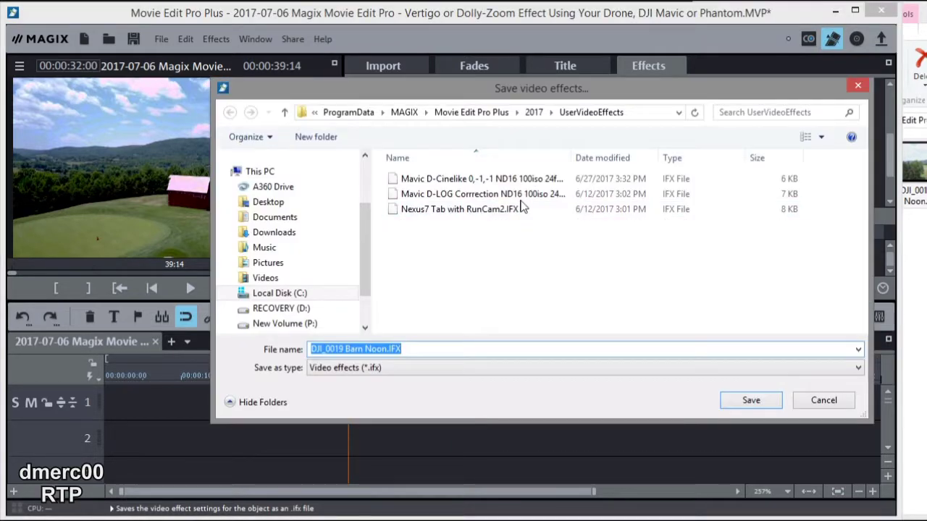
{"action": "left_click", "coordinate": [825, 401]}
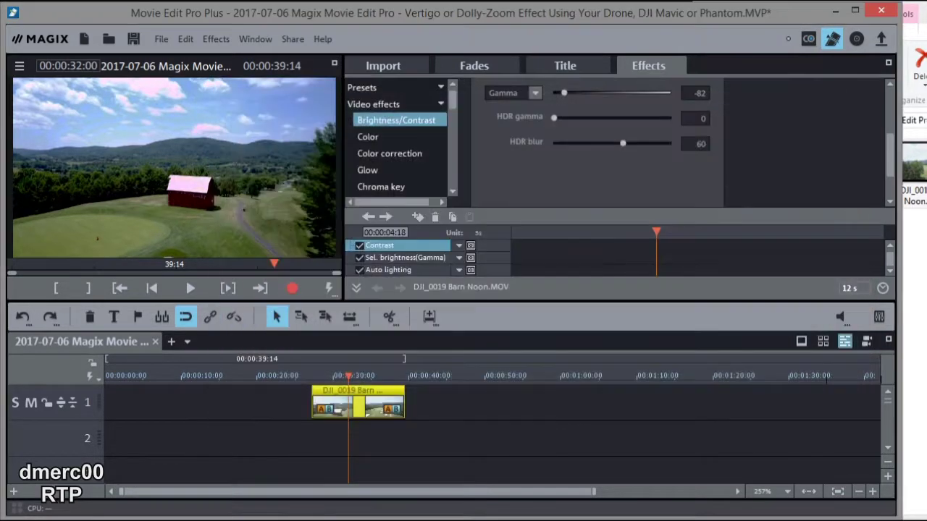
Load the saved video effects file "Mavic D-Cinelike 0,-1,-1 ND16 100iso 24fs .IFX" onto the clip
{"action": "right_click", "coordinate": [382, 391]}
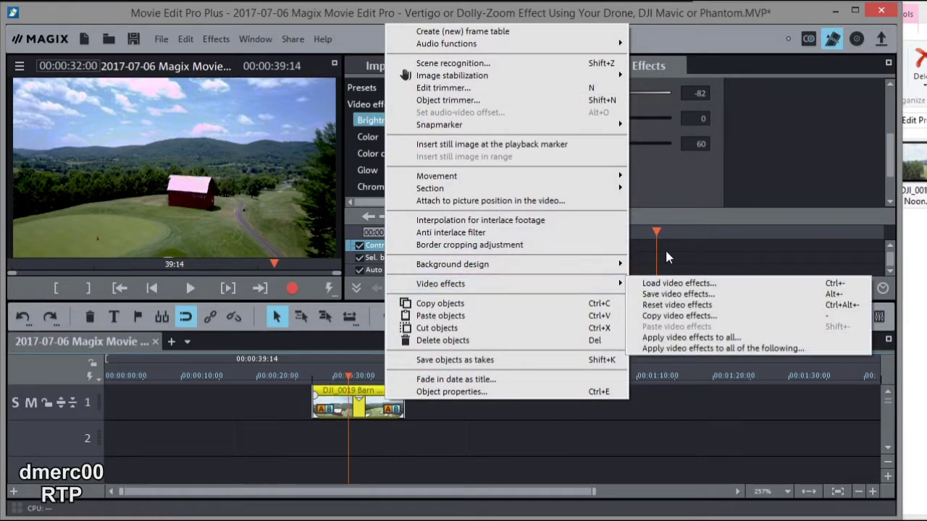
{"action": "mouse_move", "coordinate": [597, 284]}
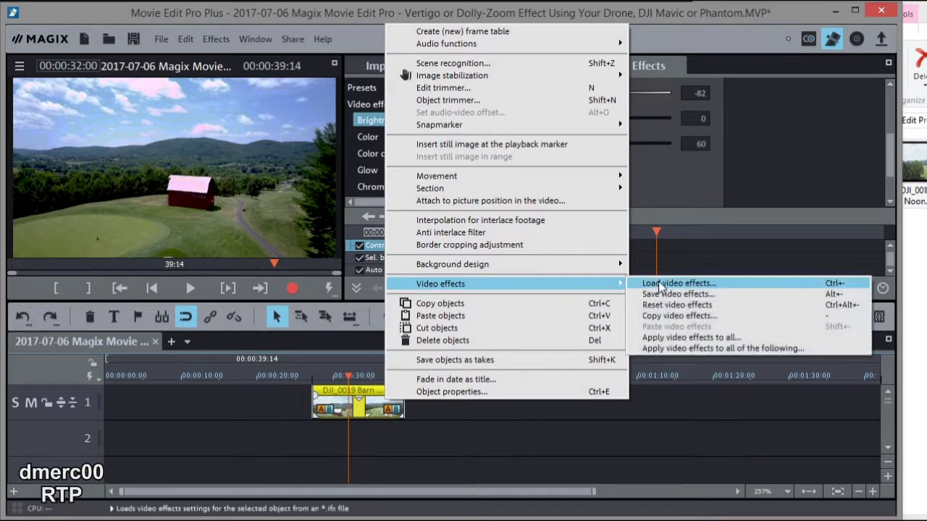
{"action": "left_click", "coordinate": [666, 282]}
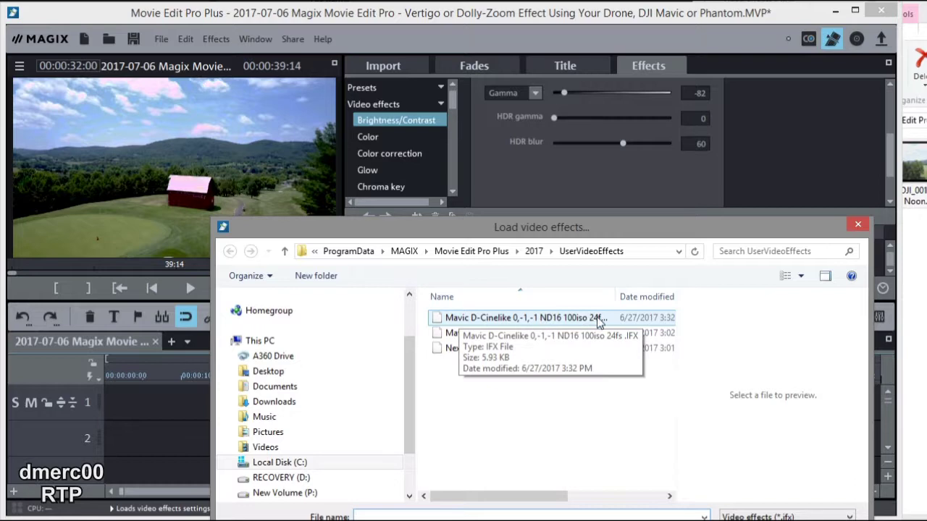
{"action": "left_click", "coordinate": [561, 323]}
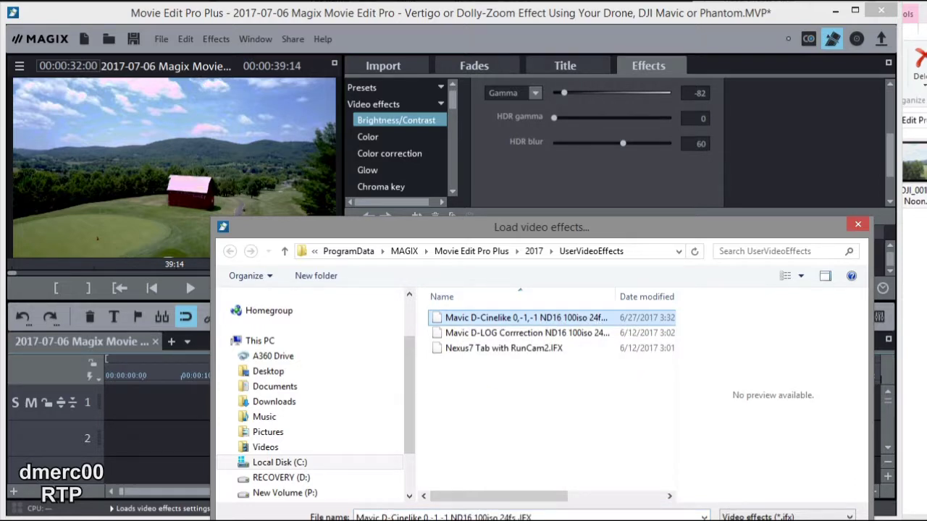
{"action": "key", "text": "Return"}
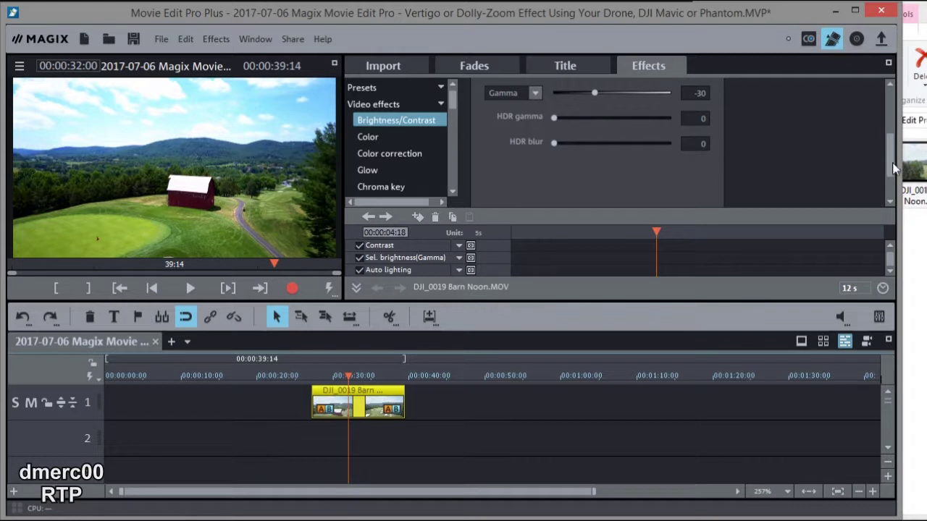
Adjust the loaded effects by setting the contrast to 17 and the gamma to -77
{"action": "scroll", "coordinate": [881, 136], "scroll_direction": "up", "scroll_amount": 3}
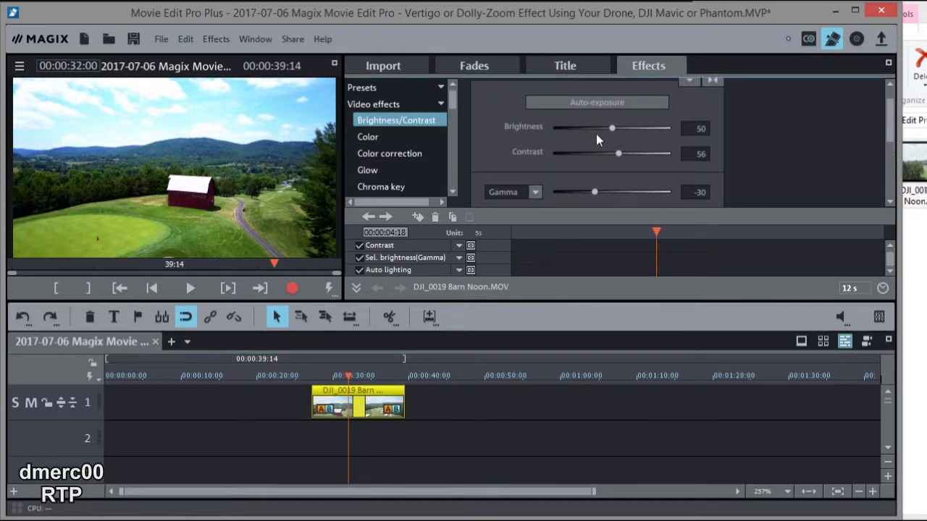
{"action": "left_click_drag", "start_coordinate": [614, 154], "coordinate": [571, 155]}
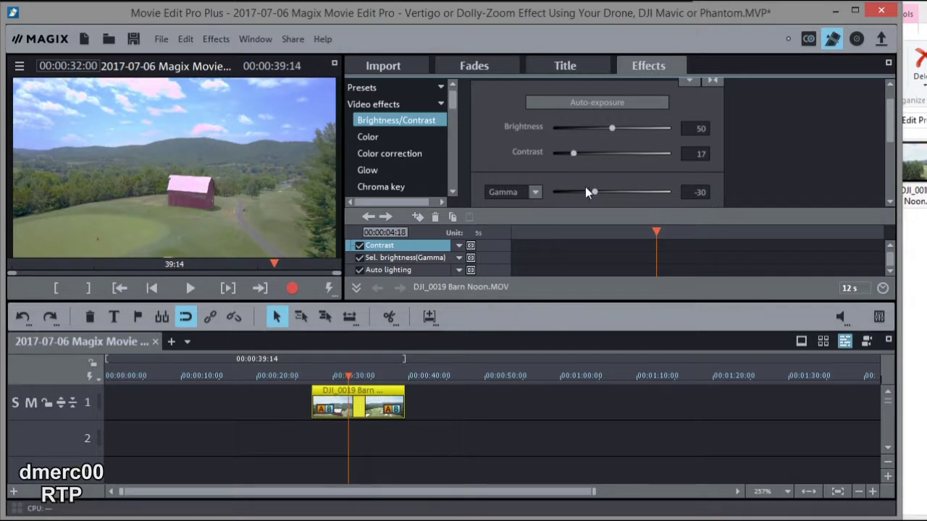
{"action": "left_click_drag", "start_coordinate": [595, 194], "coordinate": [565, 190]}
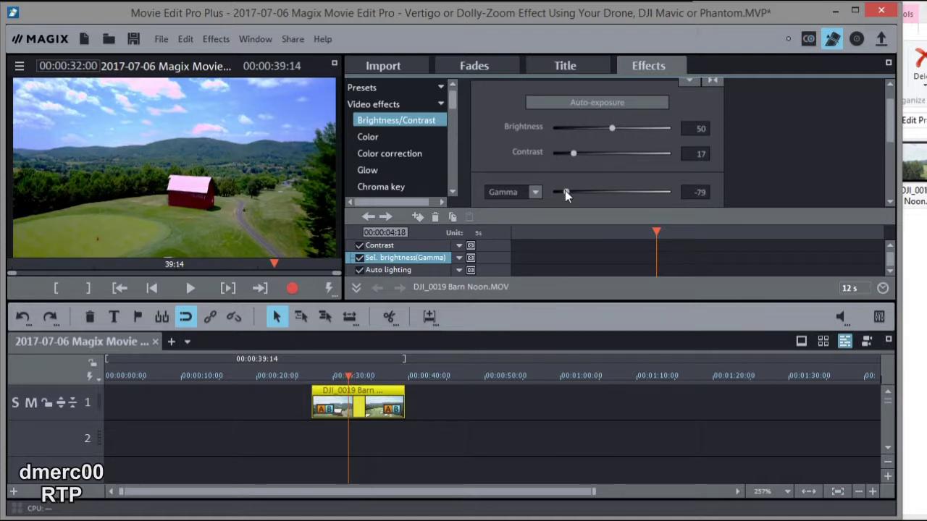
{"action": "left_click_drag", "start_coordinate": [565, 191], "coordinate": [566, 191]}
Scrub through the trimmed clip from its start to 00:00:38:03 to check the corrected footage
{"action": "left_click", "coordinate": [313, 381]}
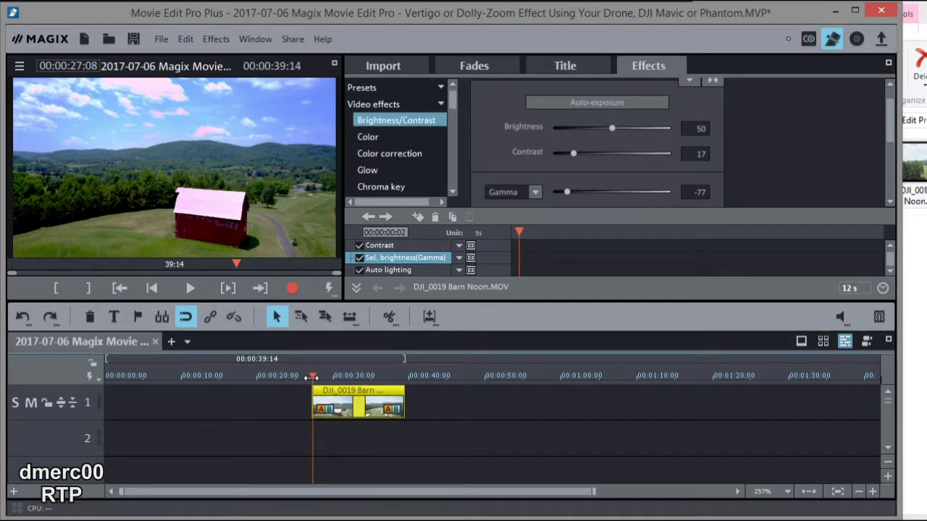
{"action": "left_click", "coordinate": [337, 376]}
{"action": "left_click_drag", "start_coordinate": [337, 376], "coordinate": [395, 375]}
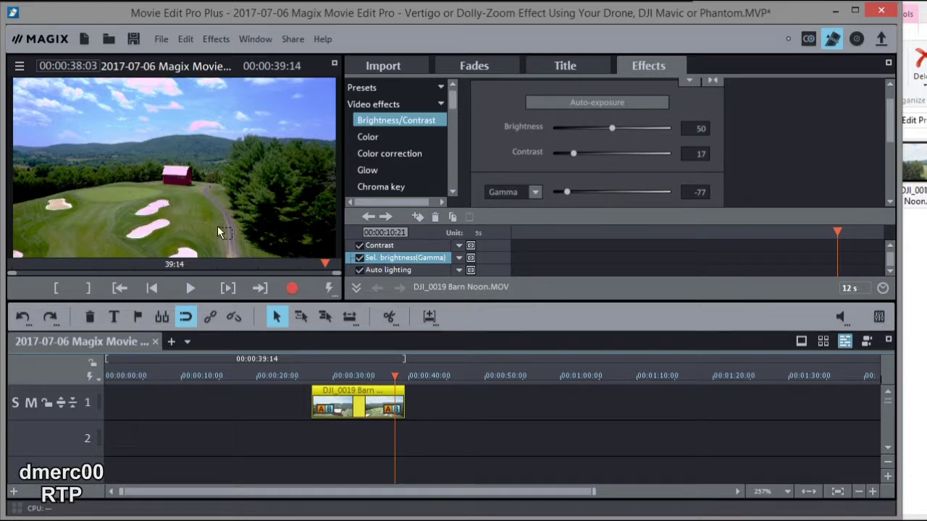
Duplicate the barn clip and place the copy on track 2 so its end slightly overlaps the start of the track 1 clip
{"action": "left_click_drag", "start_coordinate": [395, 375], "coordinate": [311, 375]}
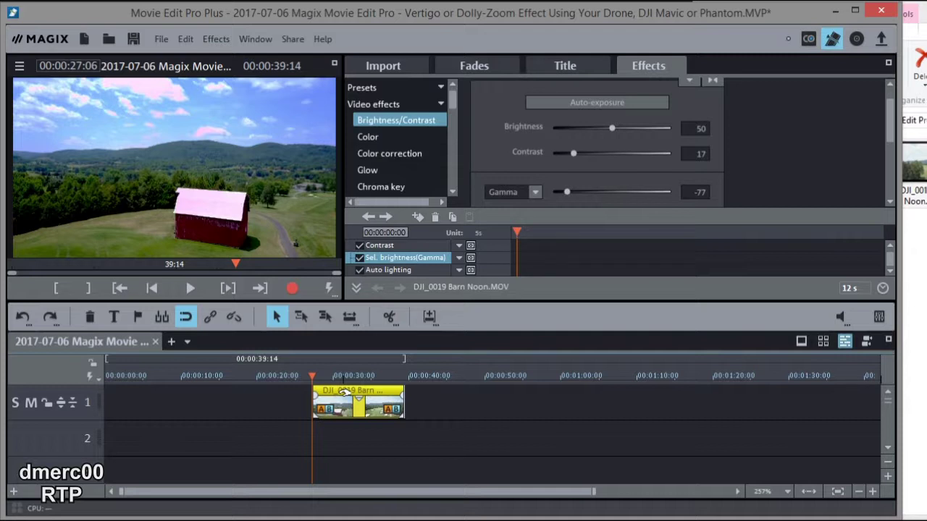
{"action": "left_click_drag", "start_coordinate": [344, 392], "coordinate": [344, 390]}
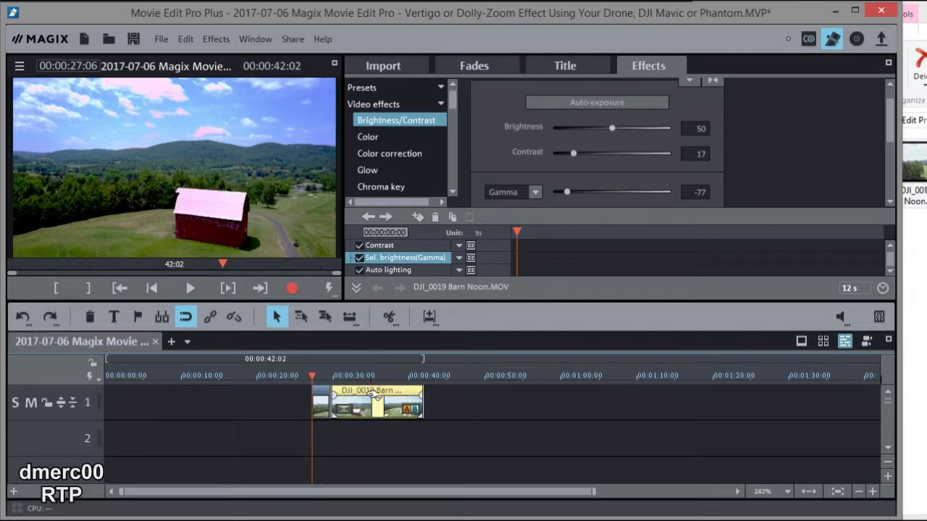
{"action": "left_click", "coordinate": [373, 392]}
{"action": "left_click_drag", "start_coordinate": [374, 393], "coordinate": [277, 428]}
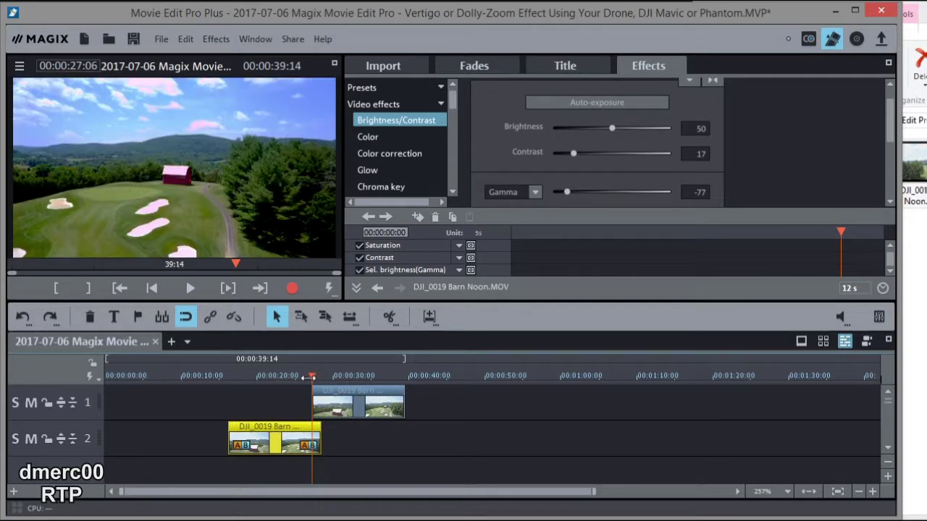
{"action": "left_click", "coordinate": [317, 376]}
{"action": "left_click", "coordinate": [322, 375]}
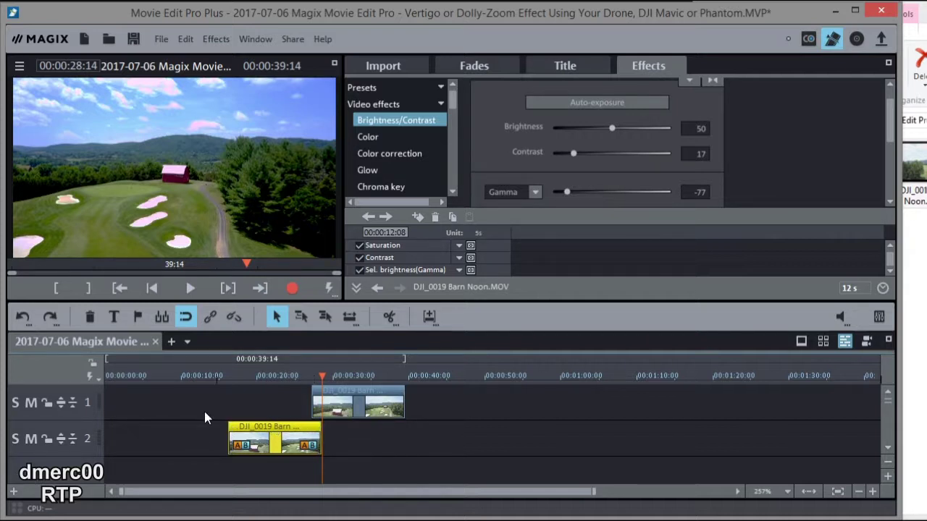
Set an Image size/position keyframe for the Camera/Zoom shot effect at the track 2 clip's first frame, 00:00:16:06
{"action": "left_click", "coordinate": [225, 377]}
{"action": "left_click", "coordinate": [228, 377]}
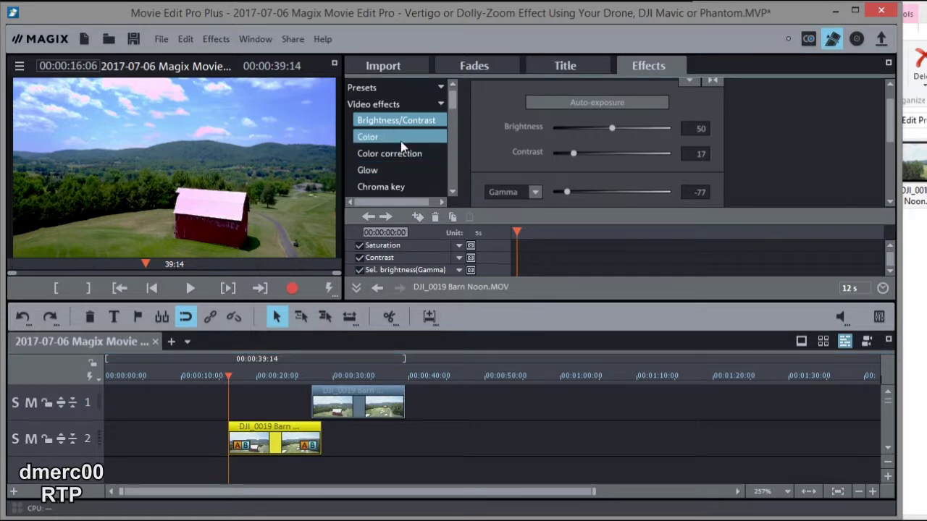
{"action": "left_click", "coordinate": [442, 103]}
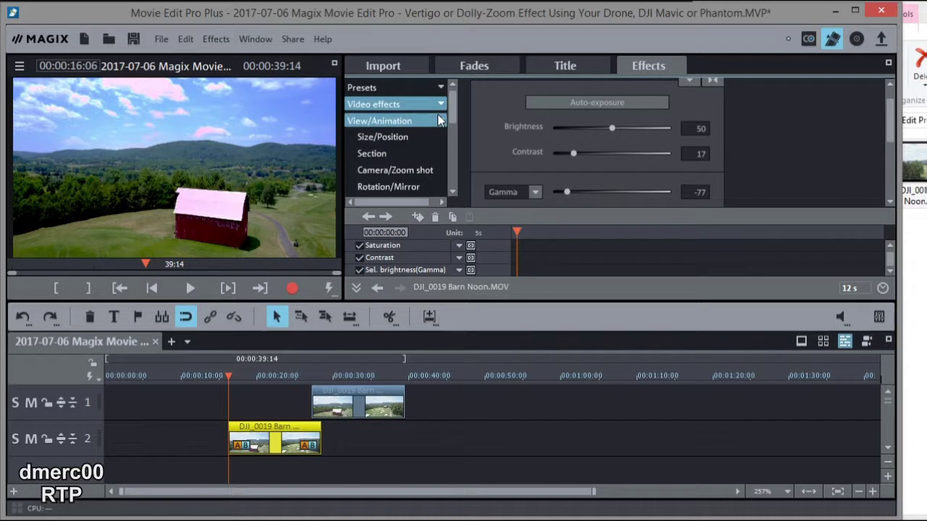
{"action": "left_click", "coordinate": [384, 120]}
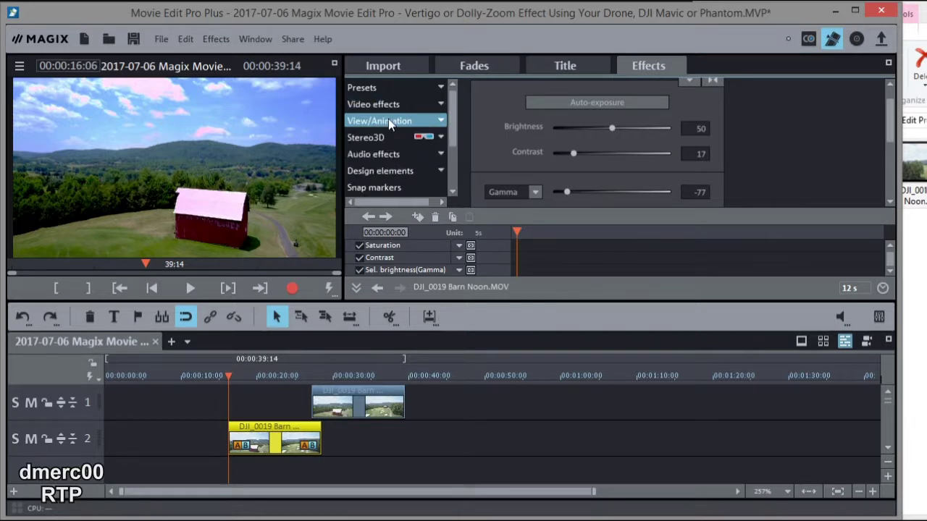
{"action": "left_click", "coordinate": [440, 120]}
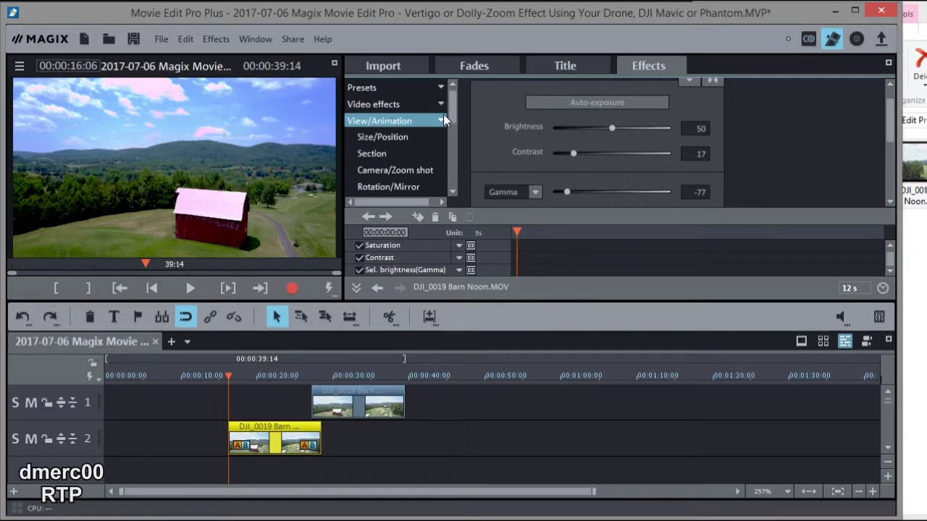
{"action": "left_click", "coordinate": [403, 170]}
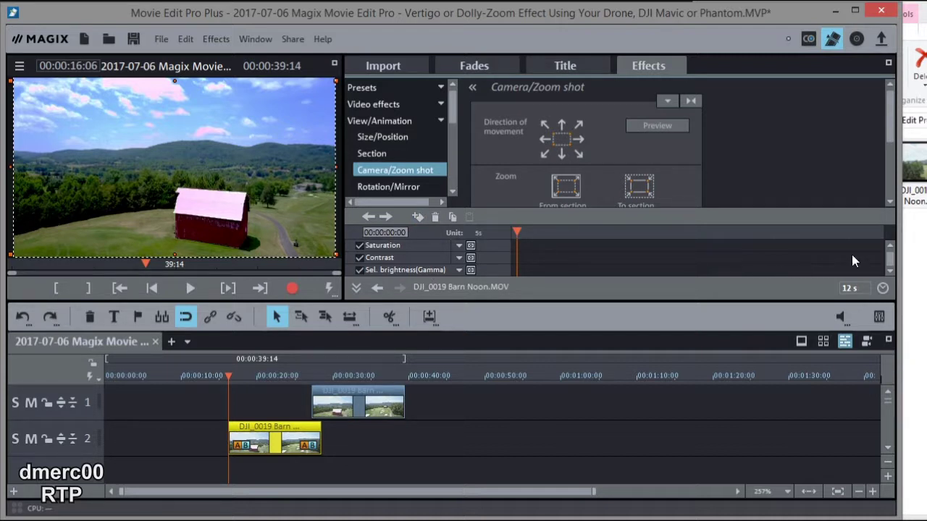
{"action": "left_click", "coordinate": [890, 270]}
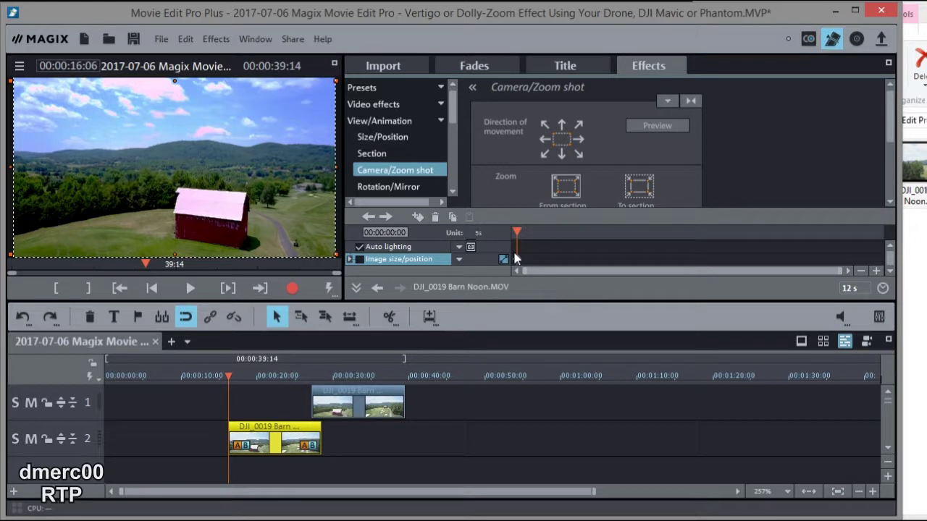
{"action": "mouse_move", "coordinate": [517, 262]}
Go to 00:00:28:03 near the end of the track 2 clip and make that clip semi-transparent over the track 1 shot
{"action": "left_click_drag", "start_coordinate": [225, 370], "coordinate": [312, 377]}
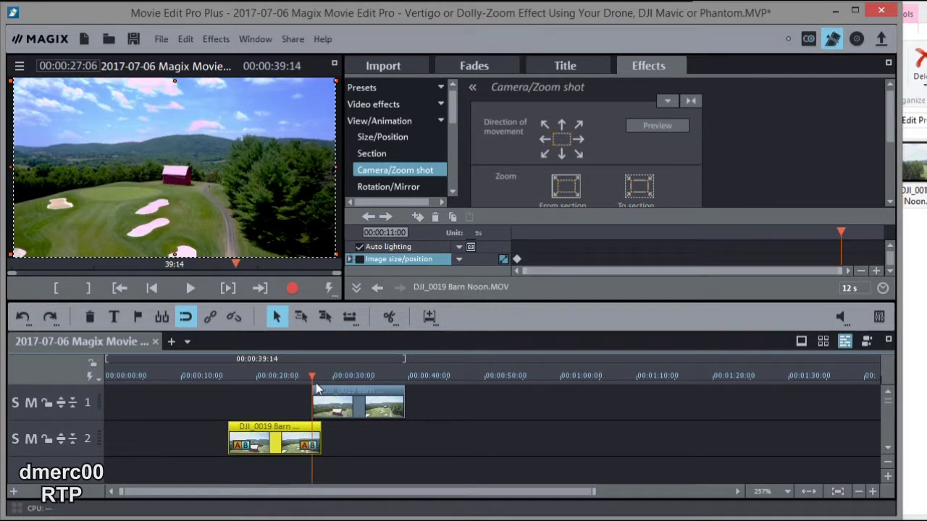
{"action": "key", "text": "space"}
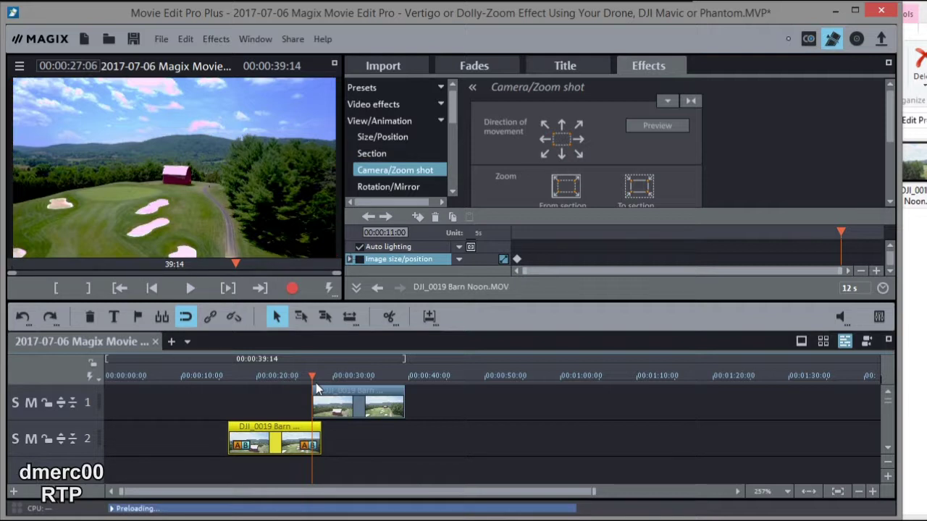
{"action": "key", "text": "space"}
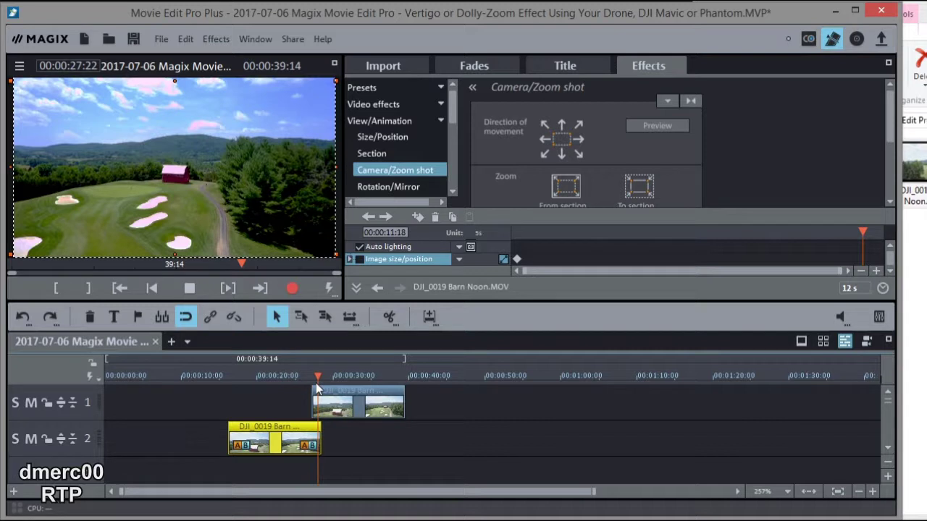
{"action": "key", "text": "Left"}
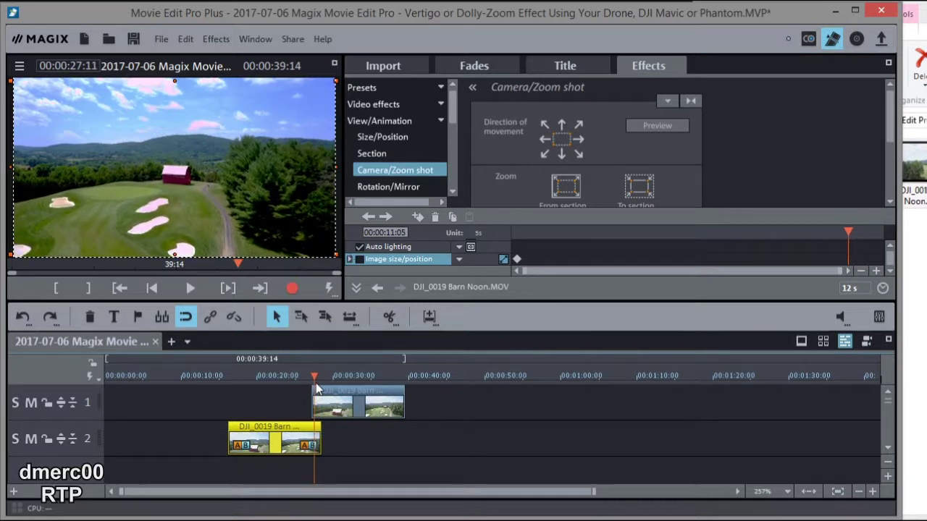
{"action": "key", "text": "space"}
{"action": "key", "text": "space"}
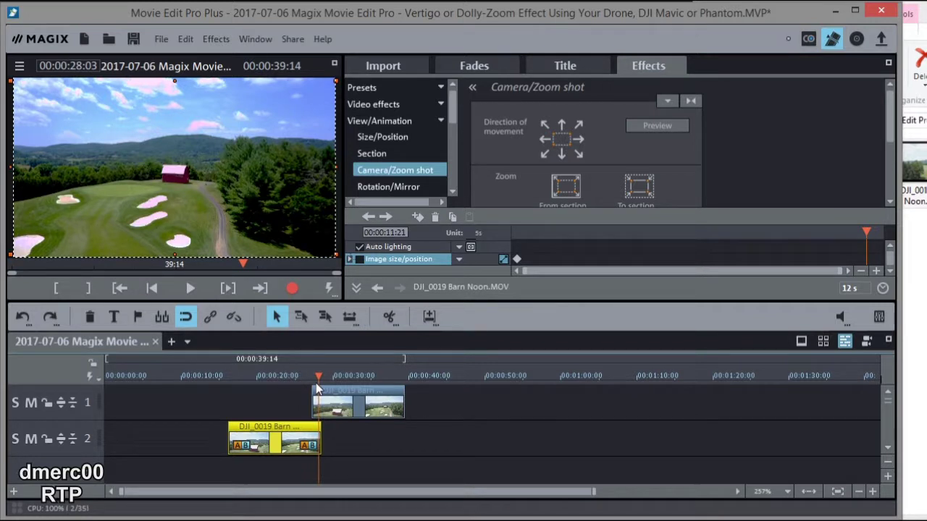
{"action": "left_click", "coordinate": [653, 126]}
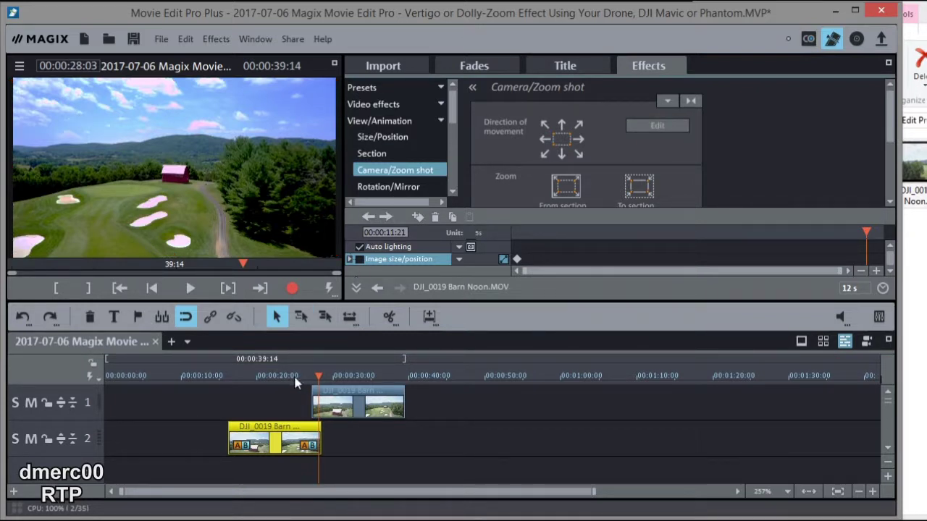
{"action": "left_click_drag", "start_coordinate": [273, 433], "coordinate": [274, 443]}
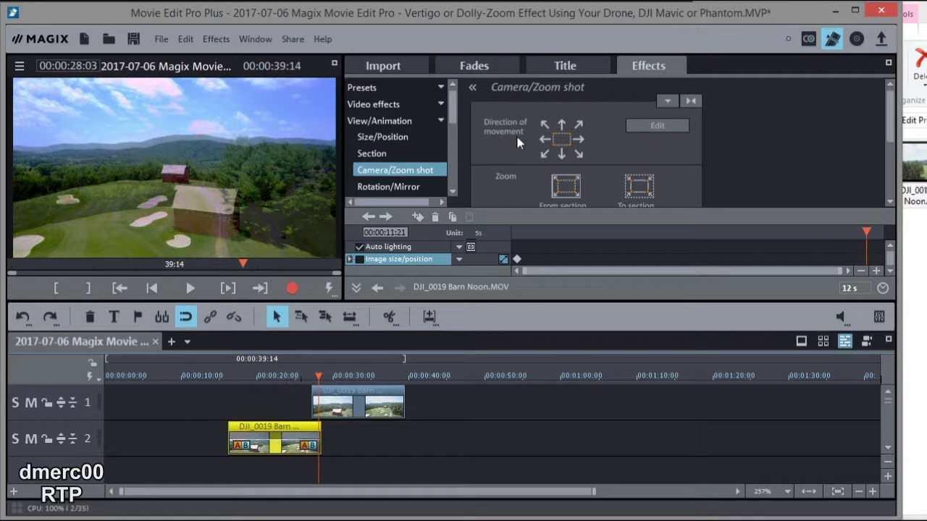
Shrink the Camera/Zoom shot frame to a small section around the distant barn at 00:00:28:03
{"action": "left_click", "coordinate": [651, 125]}
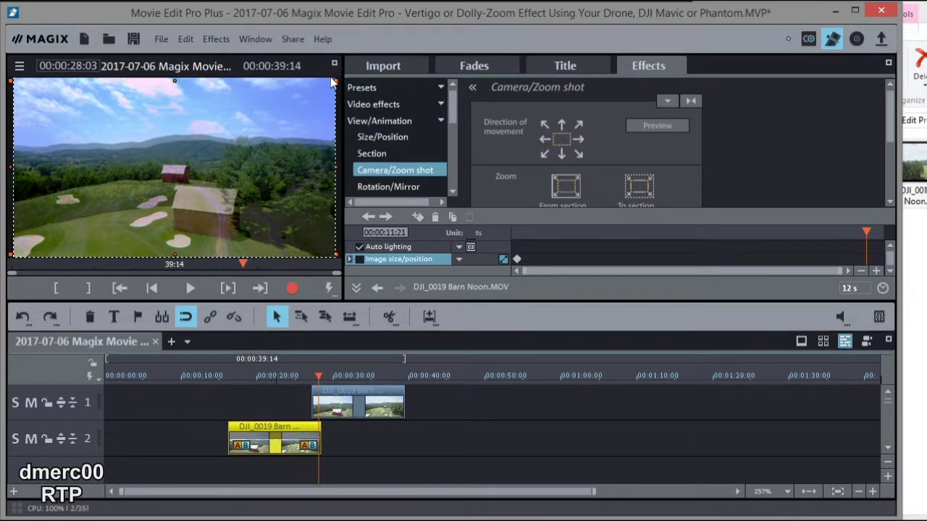
{"action": "left_click_drag", "start_coordinate": [332, 85], "coordinate": [115, 215]}
{"action": "left_click_drag", "start_coordinate": [29, 246], "coordinate": [172, 177]}
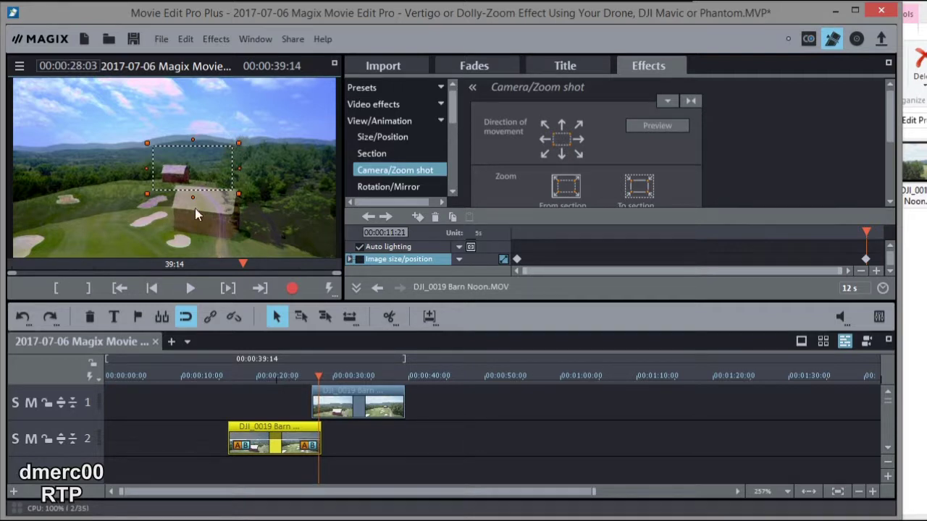
Mute track 1 while shifting and slightly enlarging the zoom frame around the distant barn, then unmute it and preview the overlay
{"action": "left_click", "coordinate": [30, 404]}
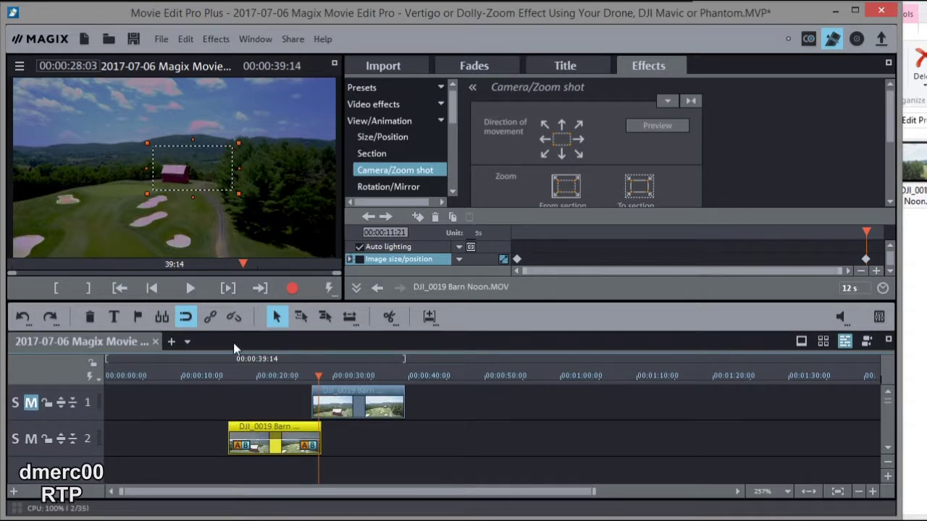
{"action": "left_click_drag", "start_coordinate": [215, 171], "coordinate": [210, 174]}
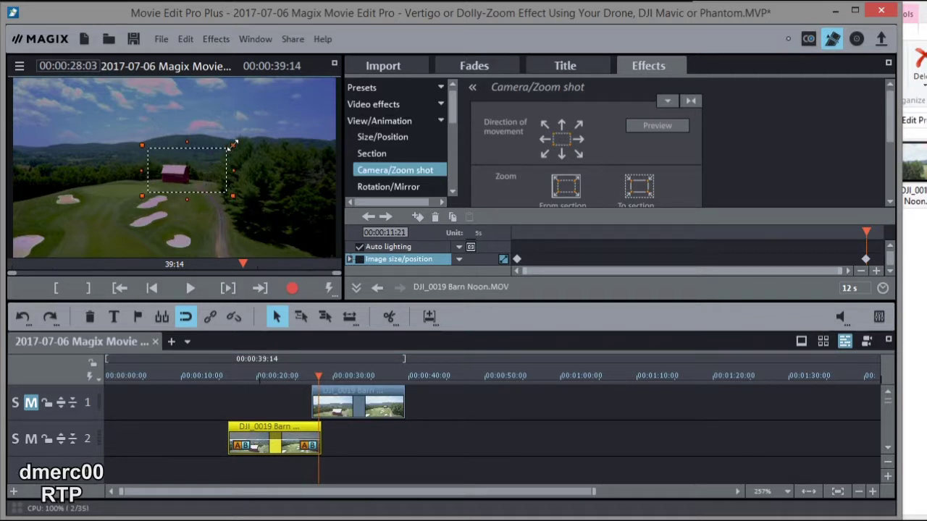
{"action": "left_click_drag", "start_coordinate": [209, 164], "coordinate": [214, 167]}
{"action": "mouse_move", "coordinate": [216, 168]}
{"action": "left_mouse_down"}
{"action": "mouse_move", "coordinate": [243, 147]}
{"action": "mouse_move", "coordinate": [205, 171]}
{"action": "mouse_move", "coordinate": [212, 181]}
{"action": "left_mouse_up"}
{"action": "left_click", "coordinate": [31, 405]}
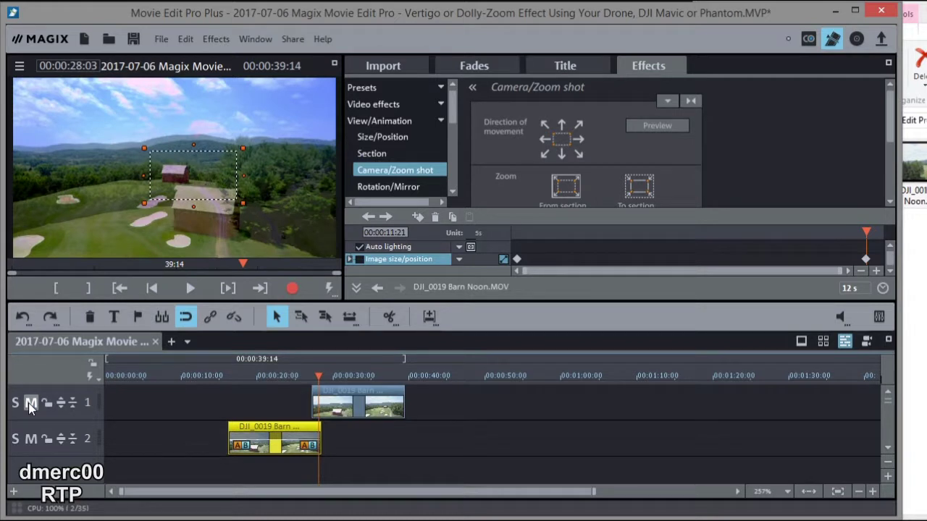
{"action": "left_click", "coordinate": [657, 126]}
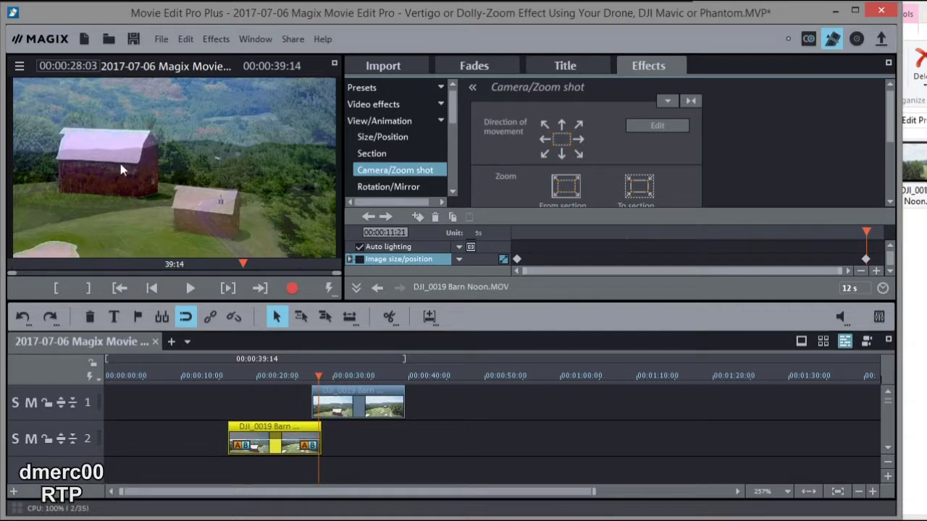
Resize and reposition the zoom frame to bring the distant barn closer to the near barn's size, and preview the overlap
{"action": "left_click", "coordinate": [649, 124]}
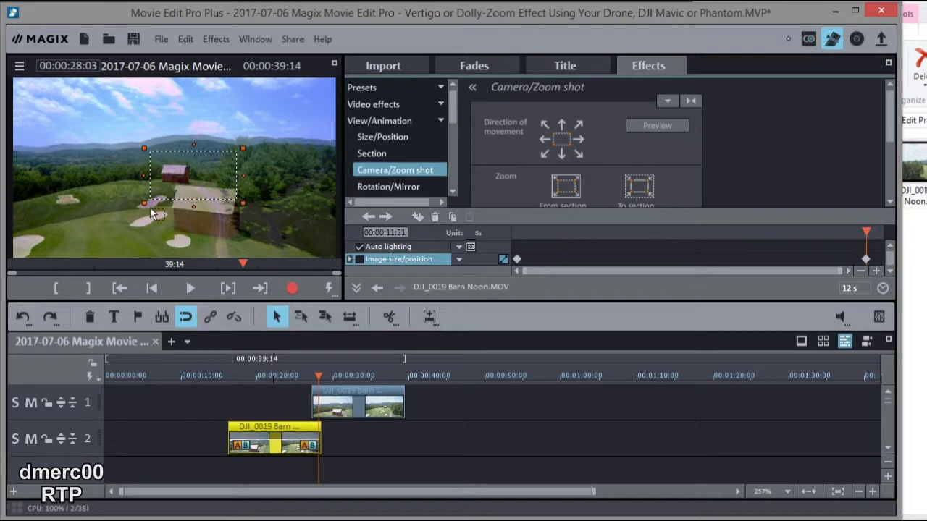
{"action": "left_click_drag", "start_coordinate": [143, 205], "coordinate": [154, 197]}
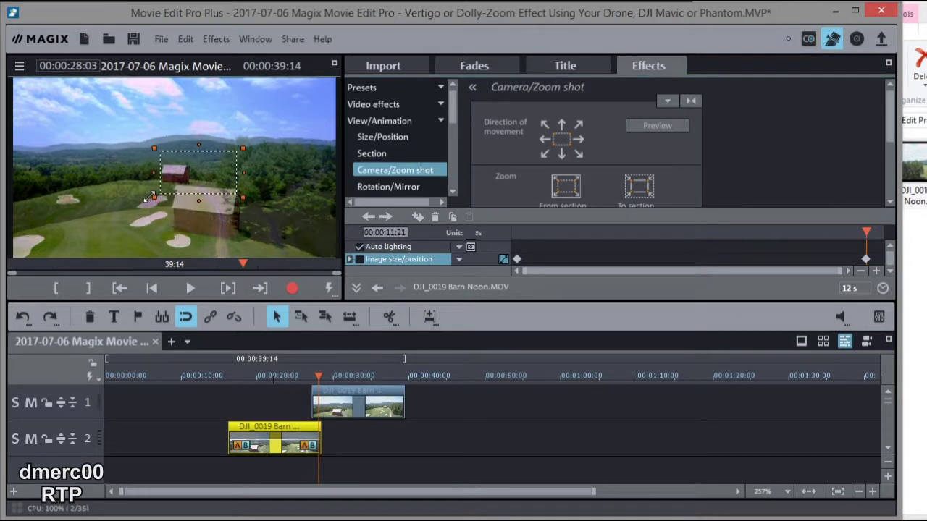
{"action": "left_click_drag", "start_coordinate": [199, 176], "coordinate": [193, 175]}
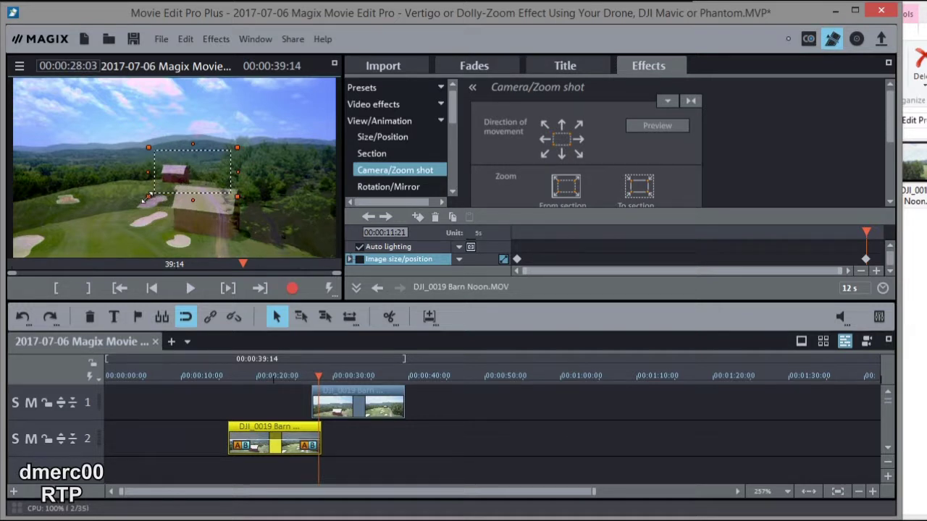
{"action": "left_click_drag", "start_coordinate": [147, 197], "coordinate": [127, 209]}
{"action": "left_click_drag", "start_coordinate": [183, 172], "coordinate": [195, 167]}
{"action": "left_click", "coordinate": [659, 124]}
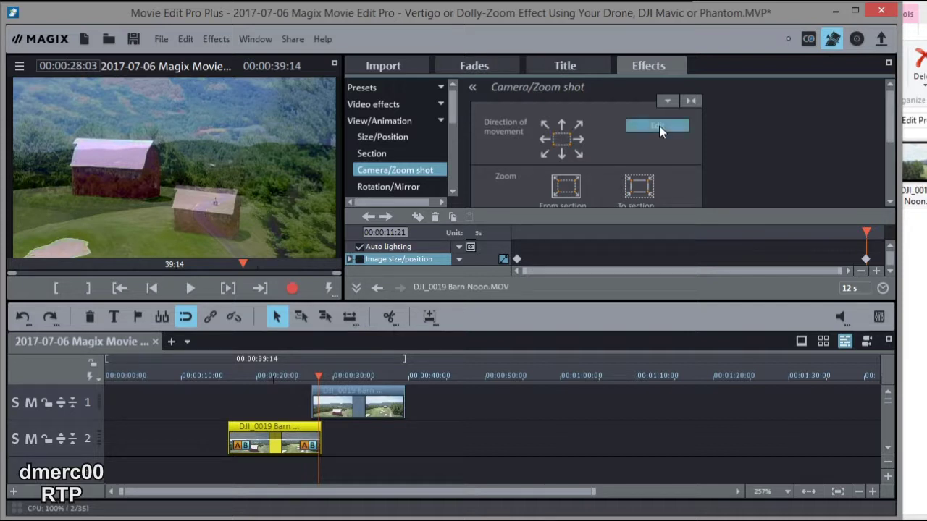
Enlarge the zoom frame further and fine-tune its position so both barns match in size and location
{"action": "left_click_drag", "start_coordinate": [136, 206], "coordinate": [115, 218]}
{"action": "left_click_drag", "start_coordinate": [177, 182], "coordinate": [194, 176]}
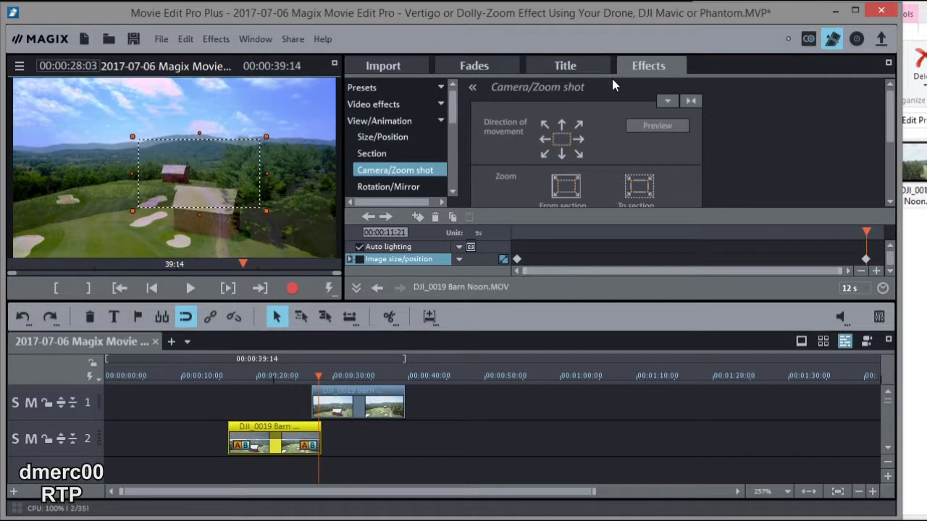
{"action": "left_click", "coordinate": [648, 126]}
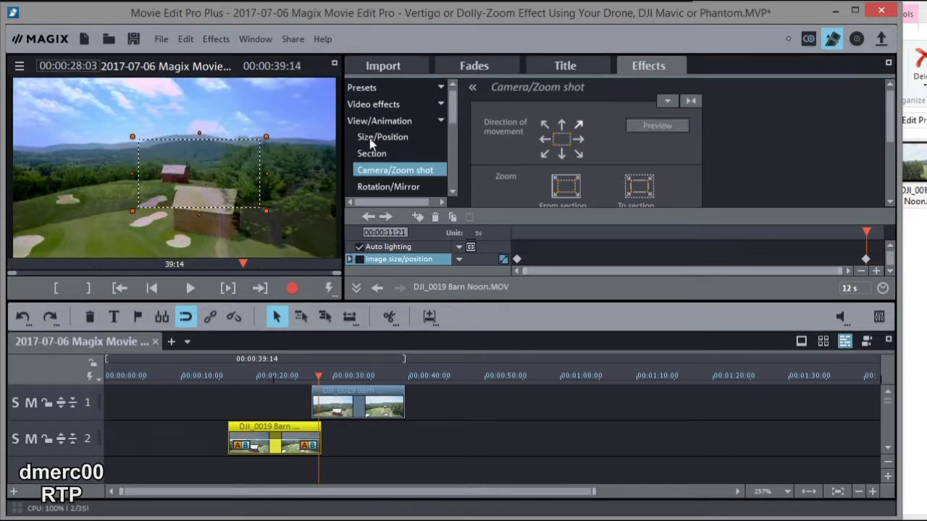
{"action": "left_click_drag", "start_coordinate": [134, 213], "coordinate": [130, 215]}
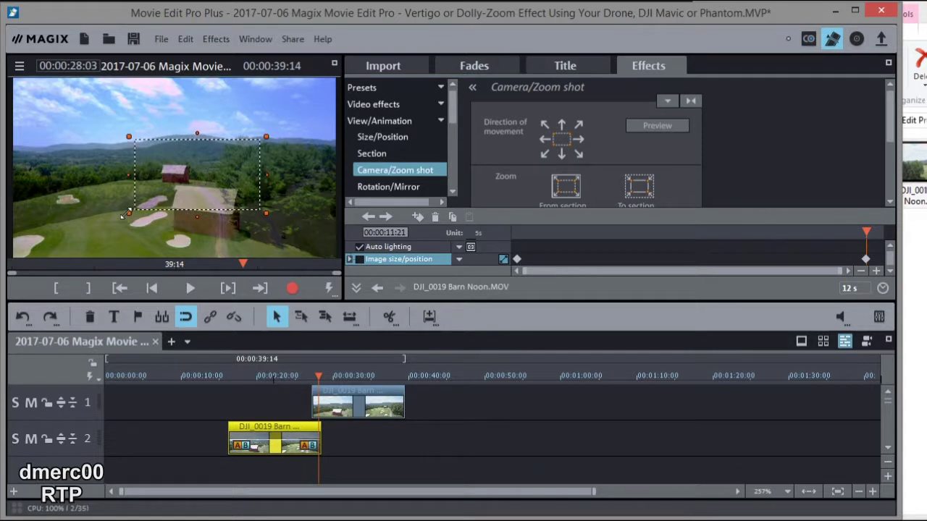
{"action": "left_click_drag", "start_coordinate": [193, 181], "coordinate": [195, 181]}
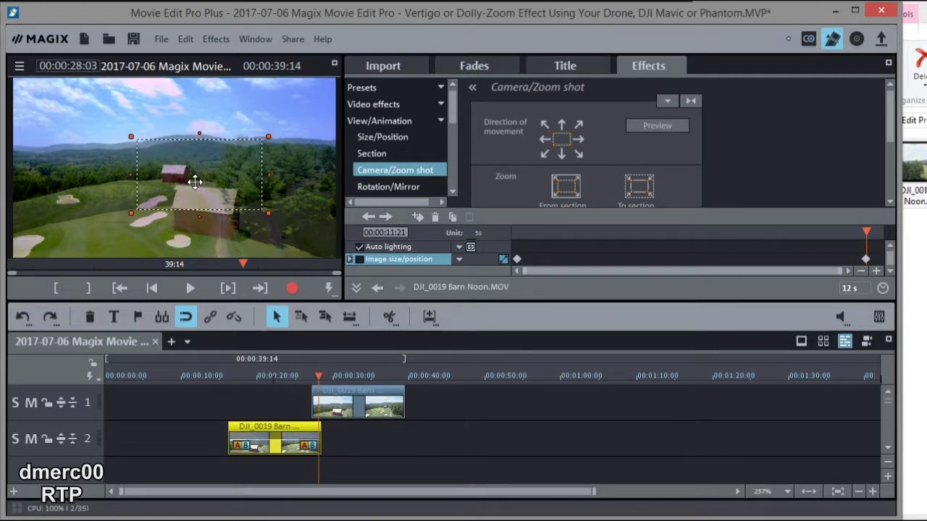
{"action": "left_click", "coordinate": [647, 127]}
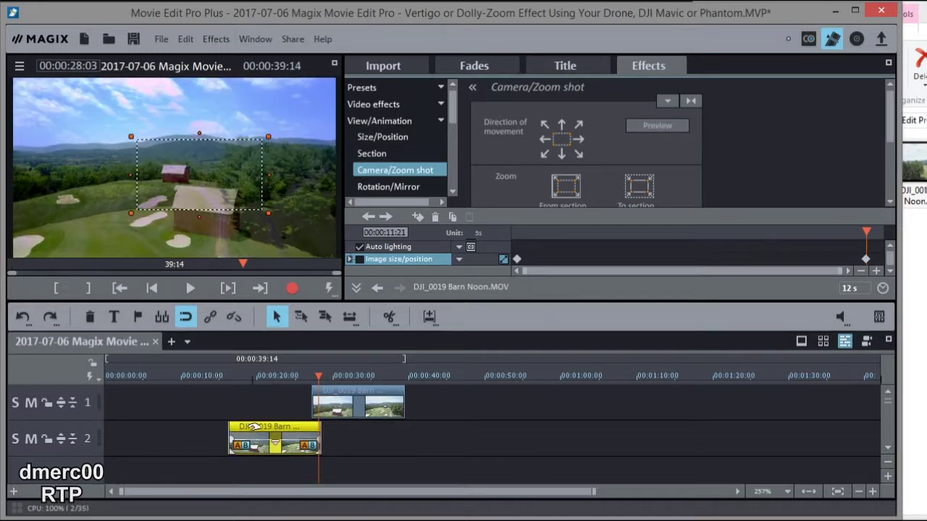
Restore the track 2 clip's full opacity and play it from its start with track 1 muted
{"action": "left_click", "coordinate": [277, 444]}
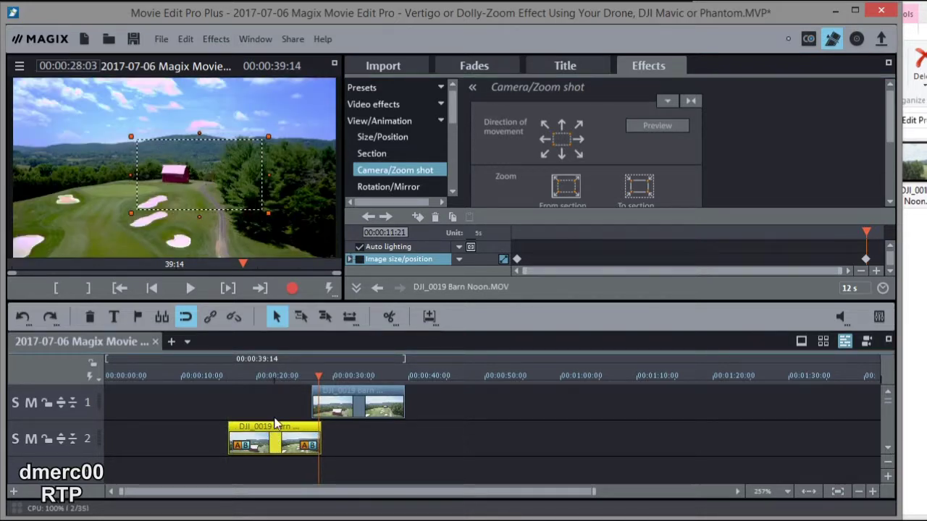
{"action": "left_click", "coordinate": [226, 377]}
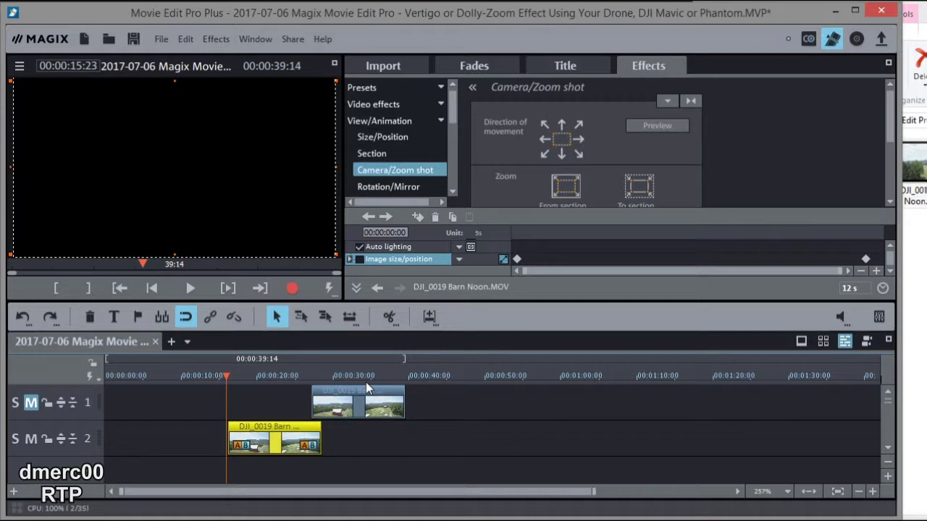
{"action": "key", "text": "space"}
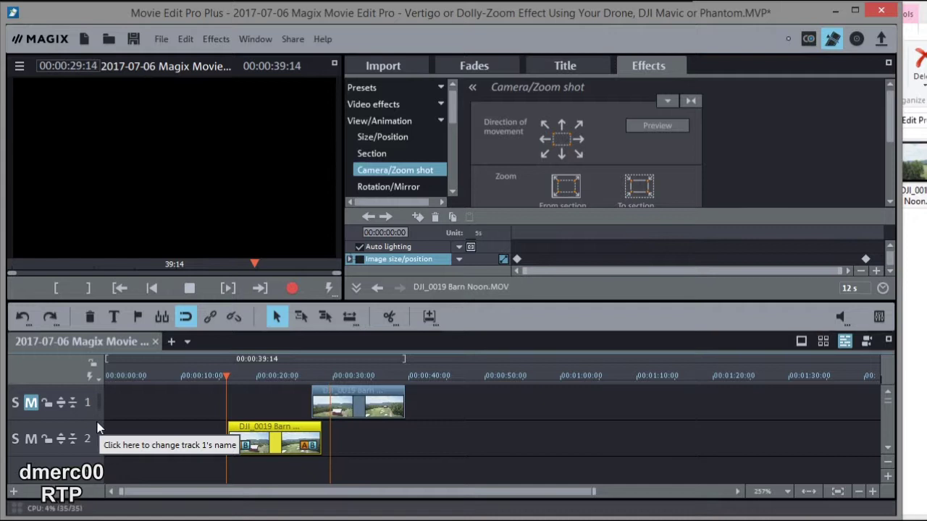
At the last image size/position keyframe, shift the zoom frame slightly left and up around the distant barn
{"action": "key", "text": "space"}
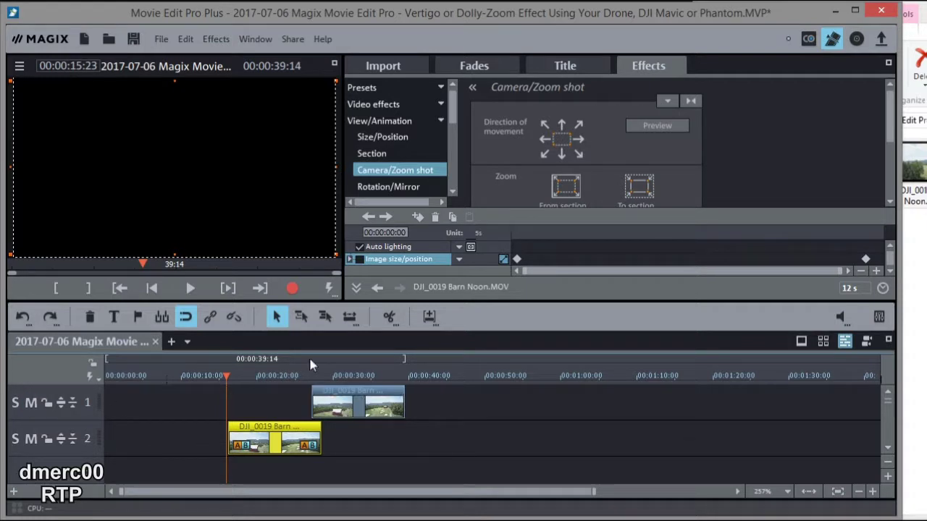
{"action": "left_click_drag", "start_coordinate": [226, 375], "coordinate": [312, 376]}
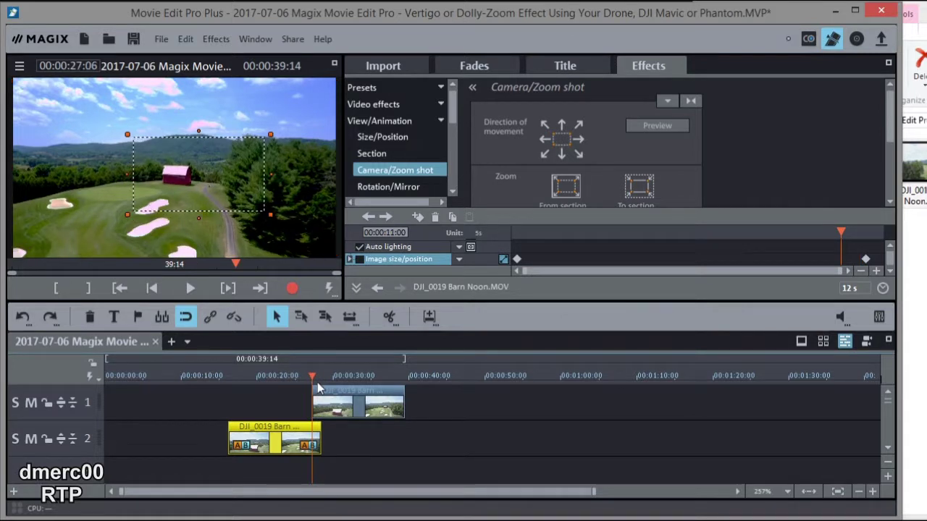
{"action": "left_click", "coordinate": [317, 382]}
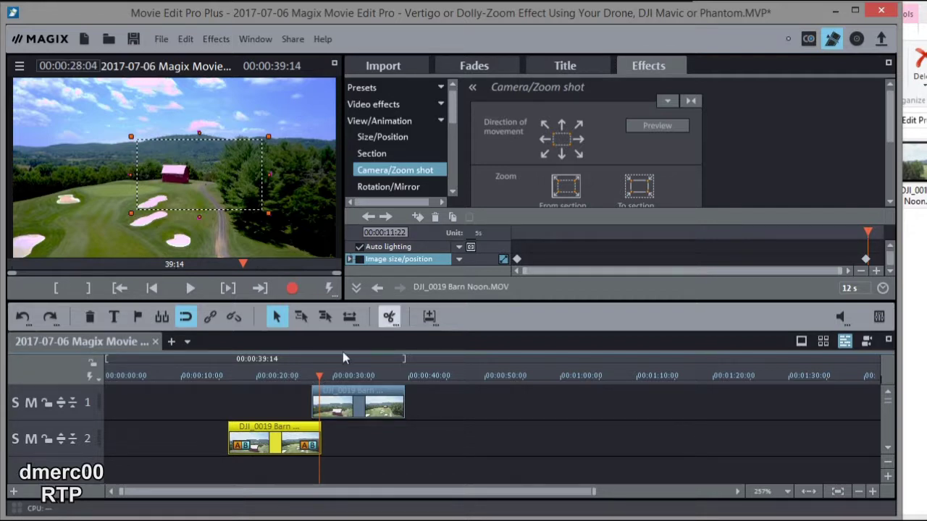
{"action": "left_click", "coordinate": [865, 259]}
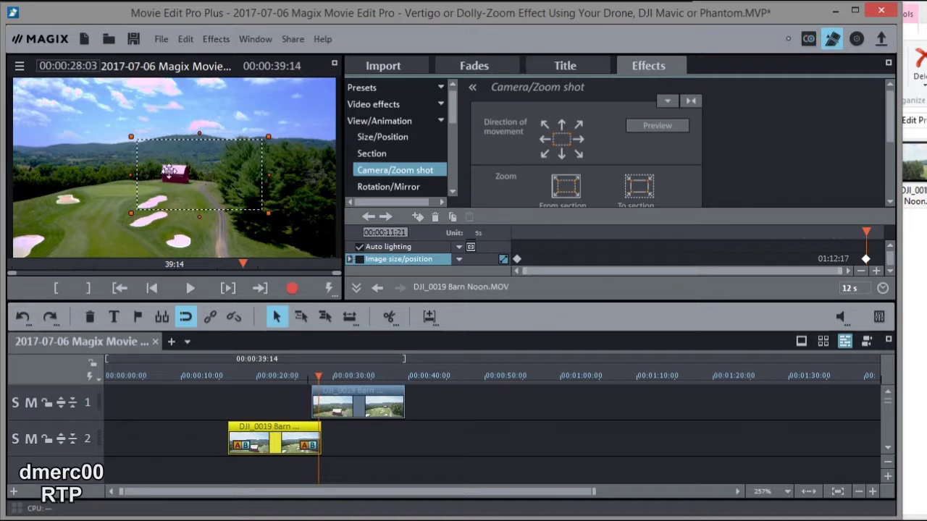
{"action": "left_click_drag", "start_coordinate": [242, 181], "coordinate": [232, 181]}
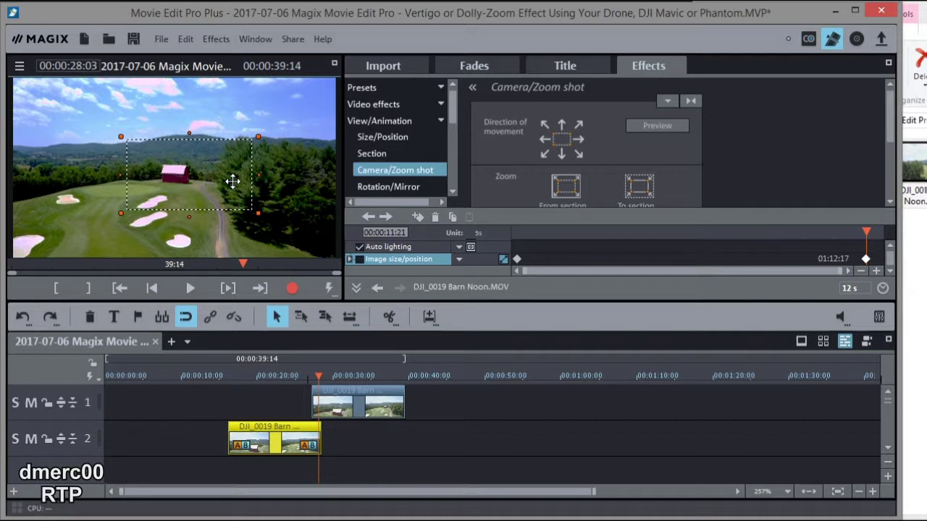
{"action": "left_click_drag", "start_coordinate": [233, 181], "coordinate": [233, 172]}
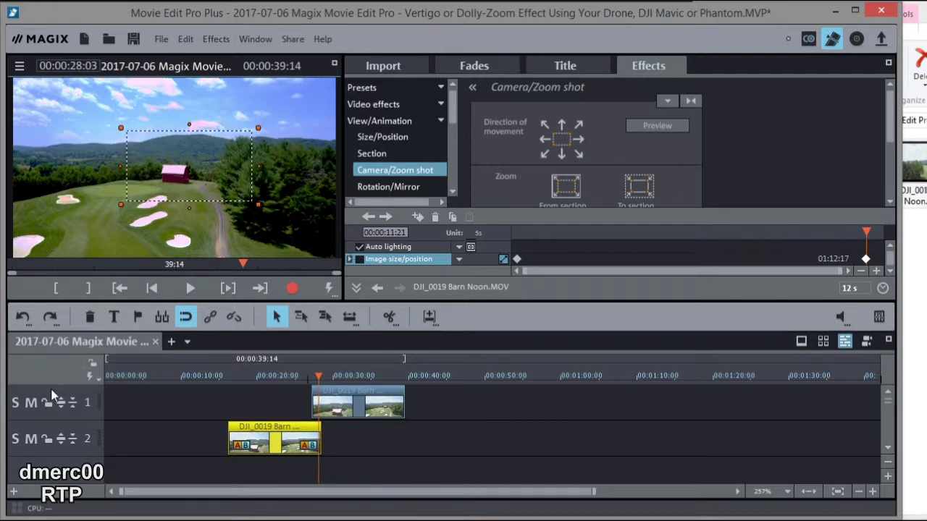
Play the track 2 clip from its start with track 1 muted to check the adjusted zoom
{"action": "left_click", "coordinate": [226, 376]}
{"action": "left_click", "coordinate": [228, 376]}
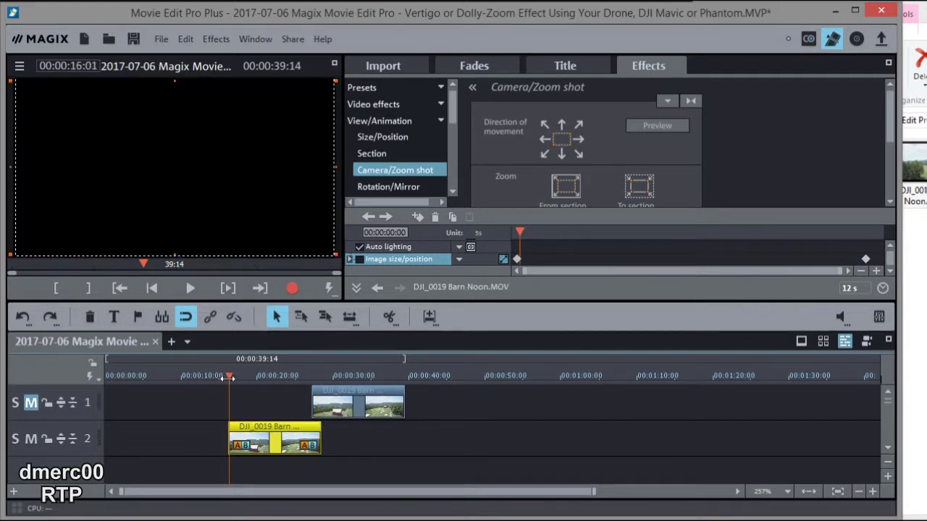
{"action": "key", "text": "space"}
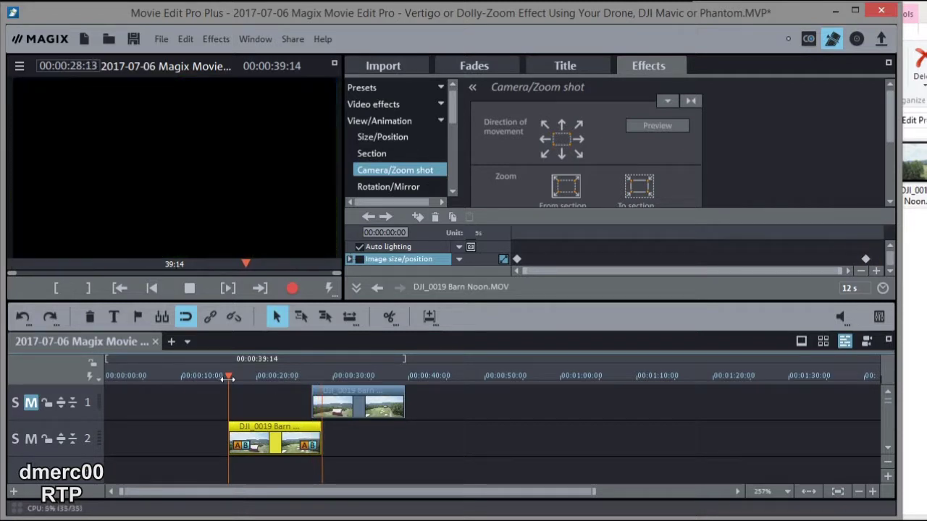
{"action": "key", "text": "space"}
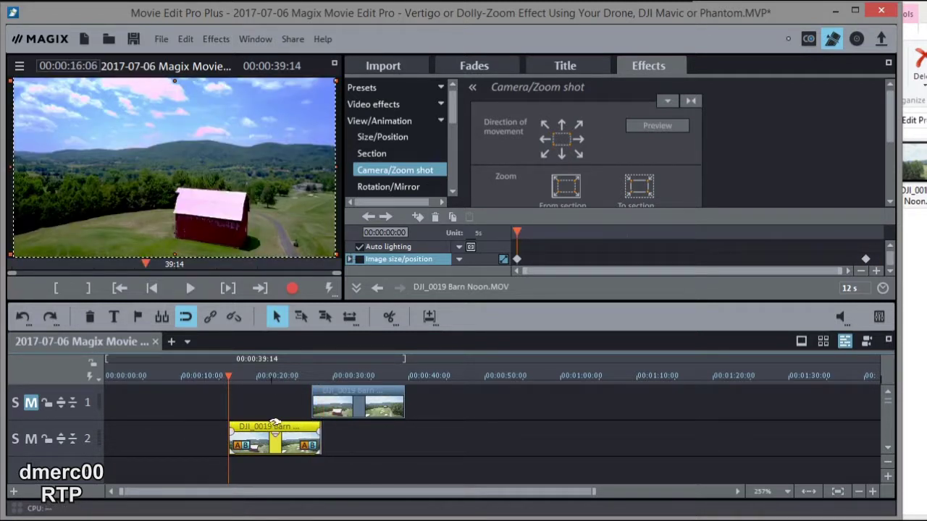
Delete the barn clip from track 1
{"action": "left_click", "coordinate": [344, 391]}
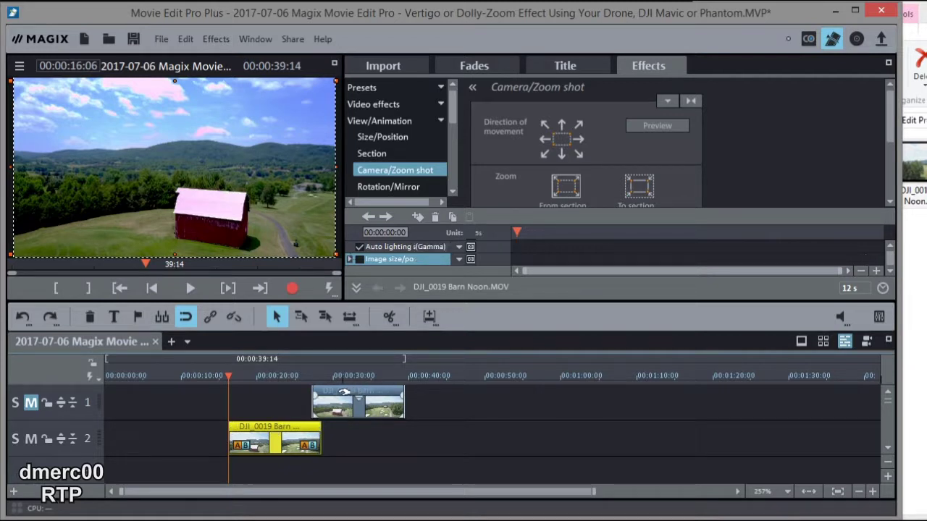
{"action": "left_click_drag", "start_coordinate": [344, 391], "coordinate": [401, 397]}
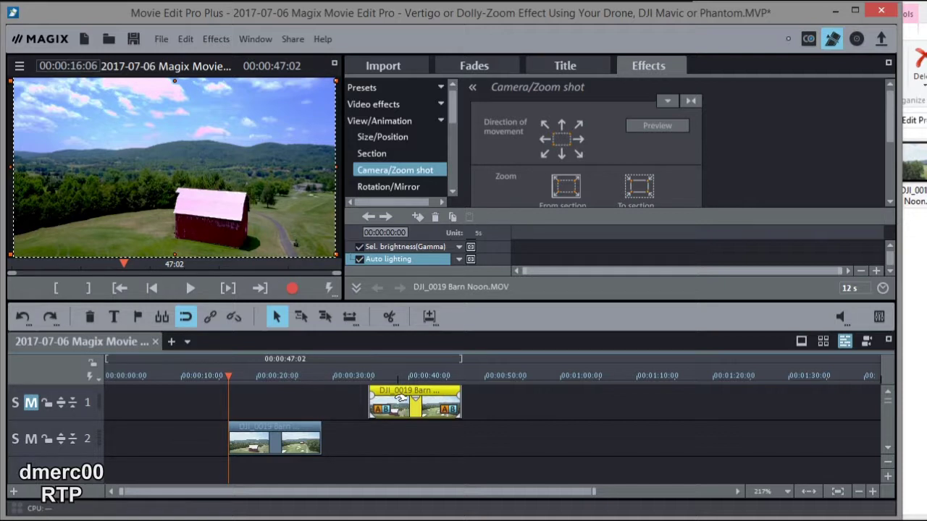
{"action": "key", "text": "Delete"}
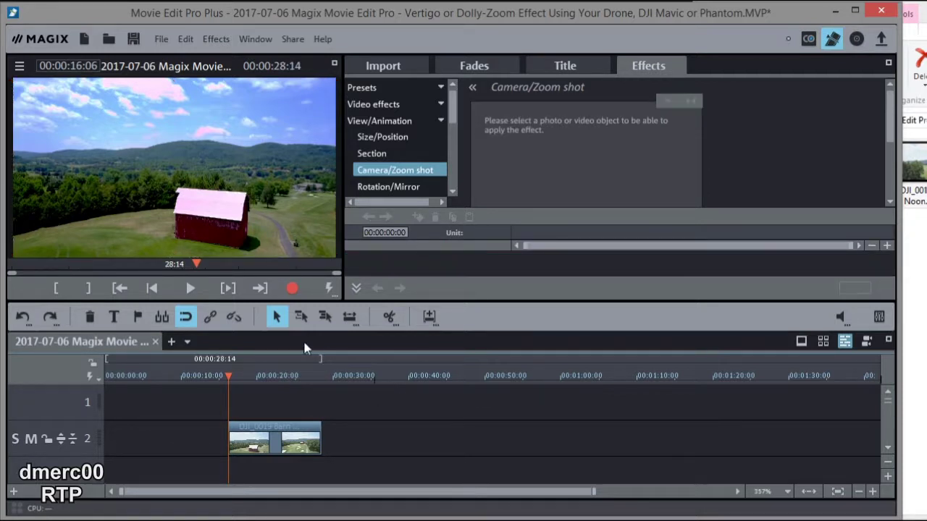
Set the in and out points around the track 2 clip, ending the range on its last visible frame
{"action": "left_click", "coordinate": [280, 436]}
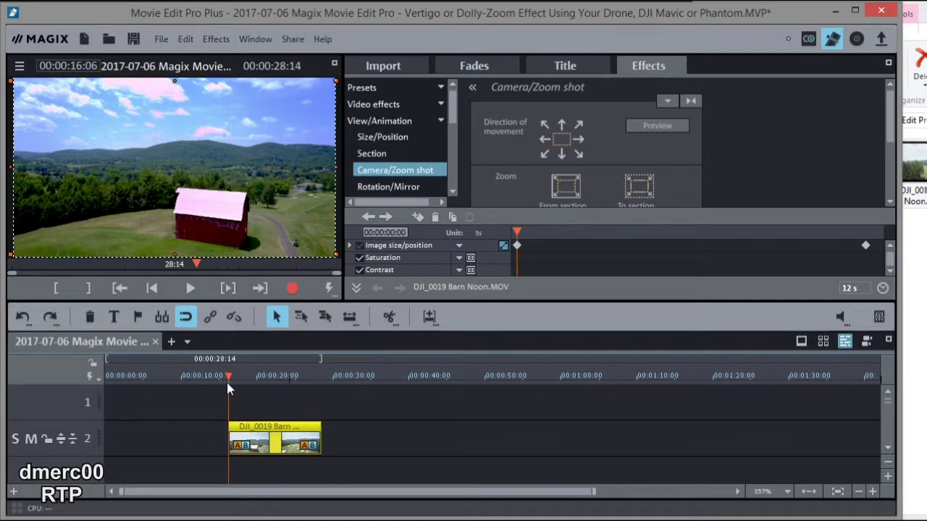
{"action": "left_click", "coordinate": [56, 288]}
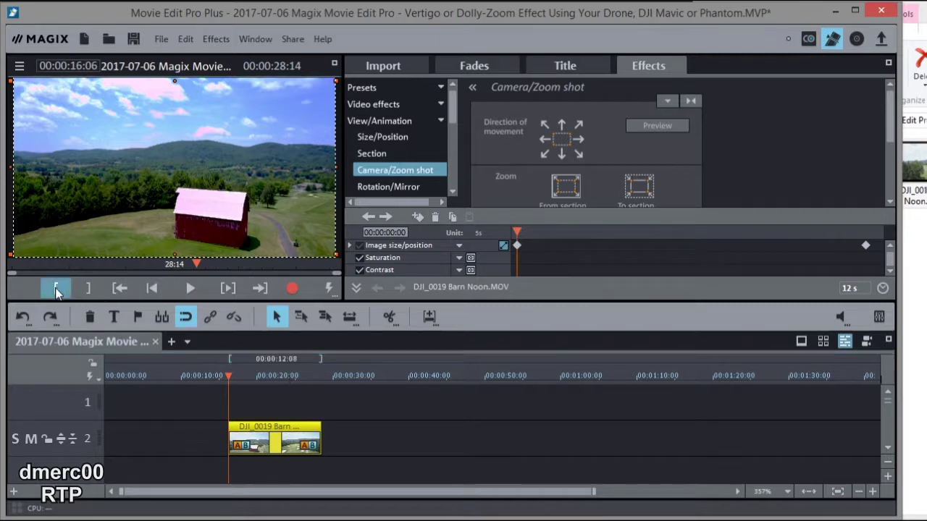
{"action": "left_click", "coordinate": [314, 379]}
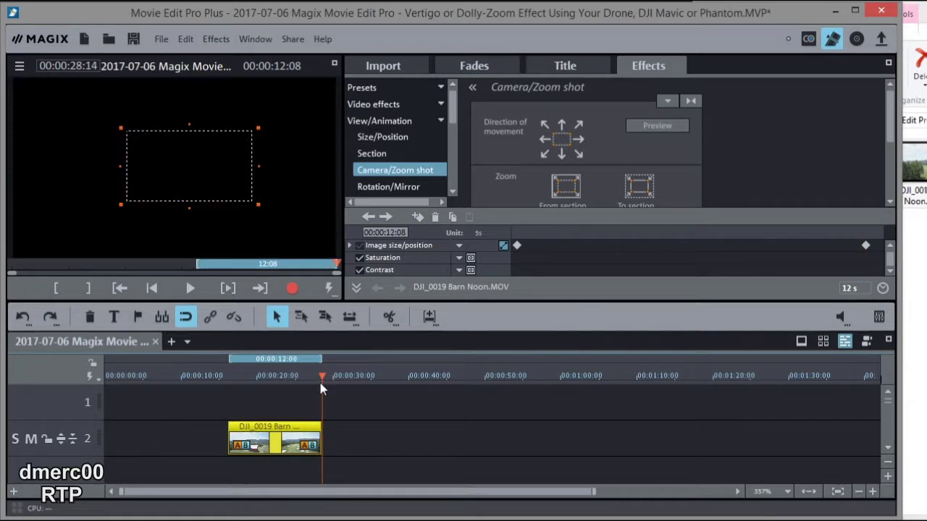
{"action": "left_click", "coordinate": [320, 381]}
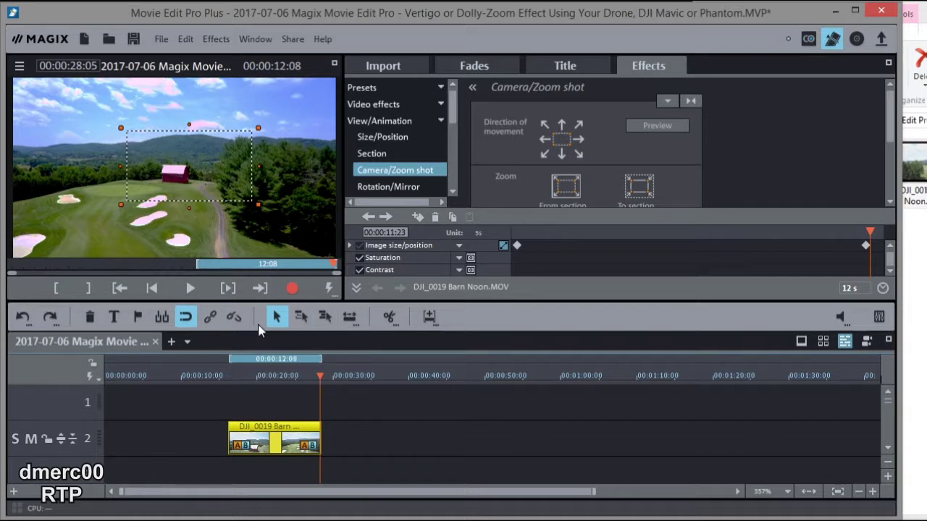
{"action": "left_click", "coordinate": [84, 289]}
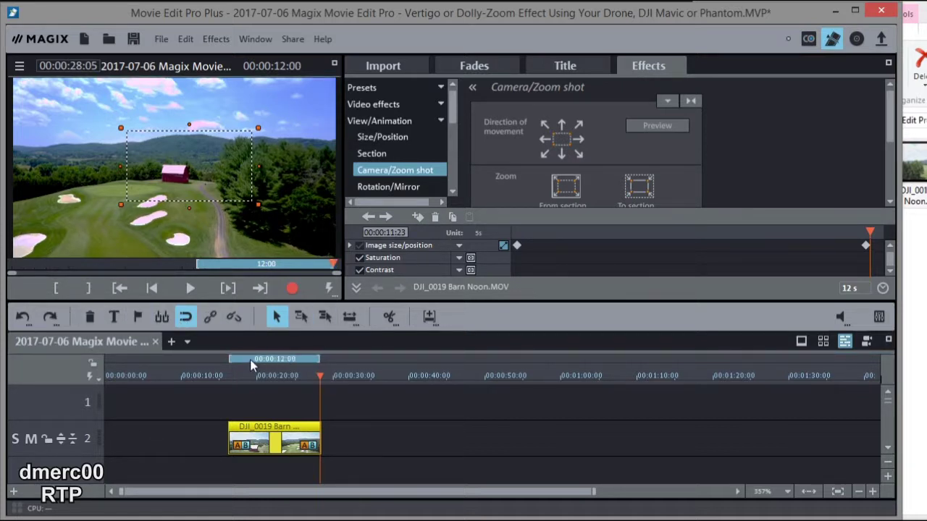
Open the export as a MAGIX video and shorten the file name to 2017-07-06 Magix Movie Edit Pro - Vertigo.mxv
{"action": "left_click", "coordinate": [159, 41]}
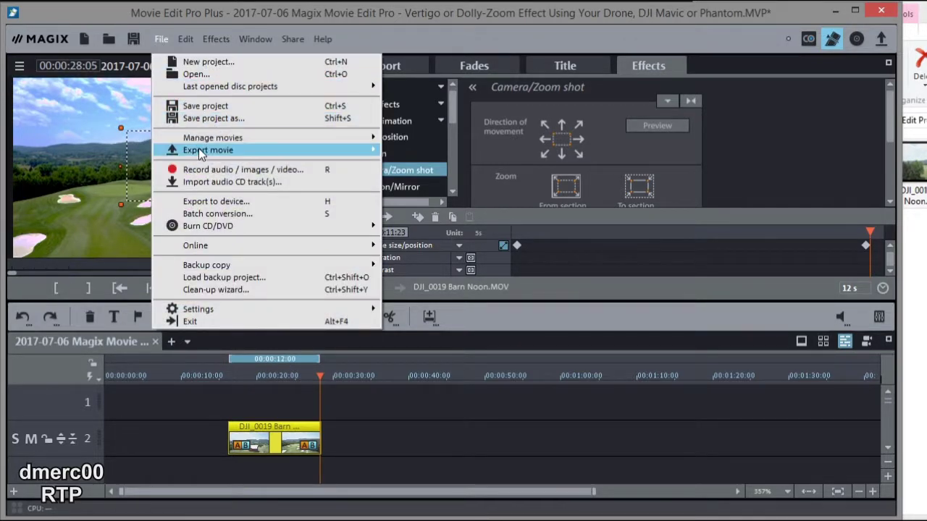
{"action": "mouse_move", "coordinate": [203, 155]}
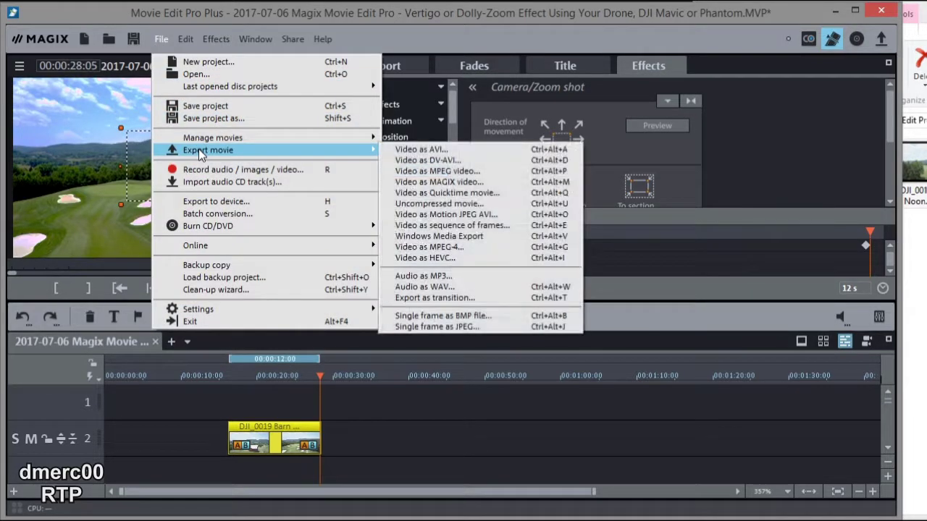
{"action": "left_click", "coordinate": [447, 182]}
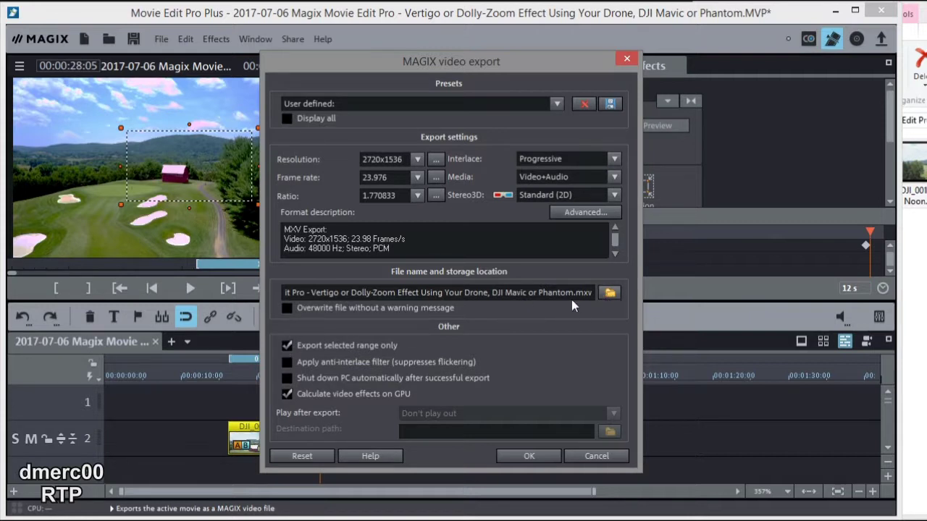
{"action": "left_click_drag", "start_coordinate": [566, 293], "coordinate": [341, 292]}
{"action": "key", "text": "BackSpace"}
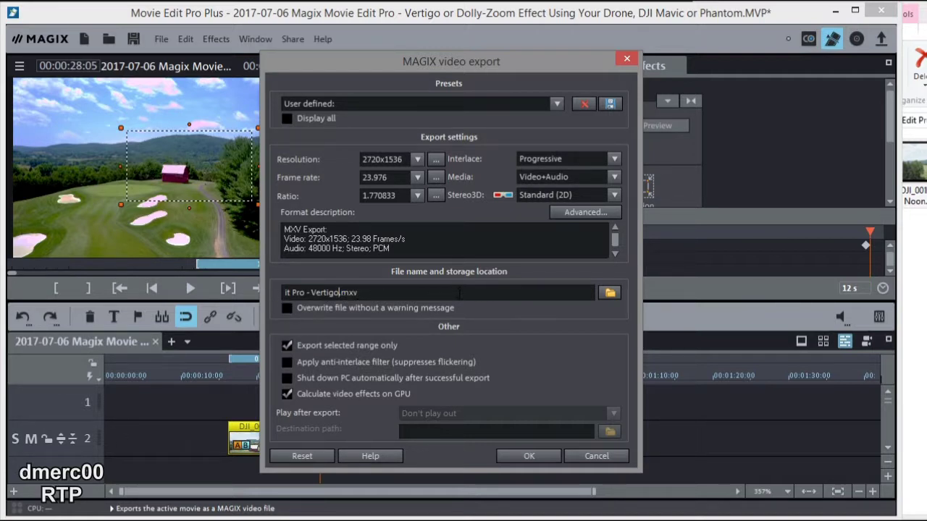
Set the export resolution to 1280x720 and the frame rate to 24
{"action": "left_click", "coordinate": [417, 160]}
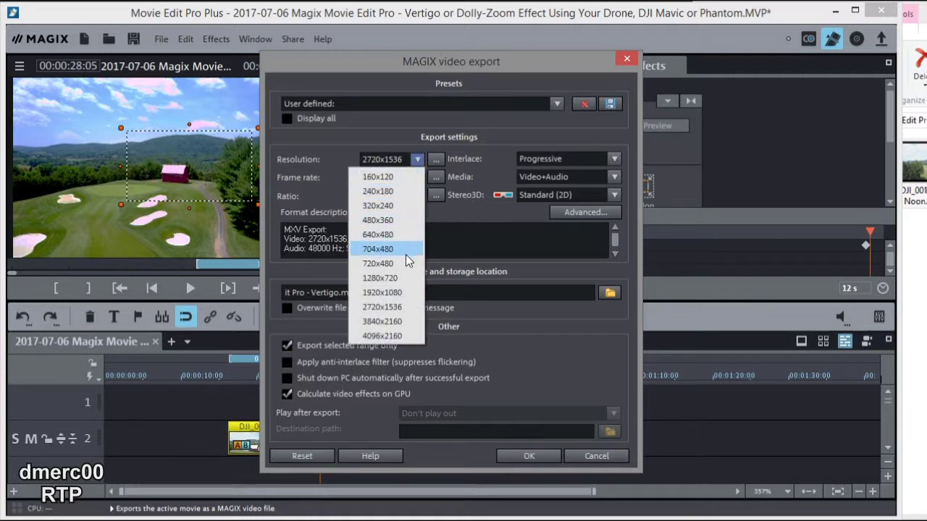
{"action": "left_click", "coordinate": [391, 281]}
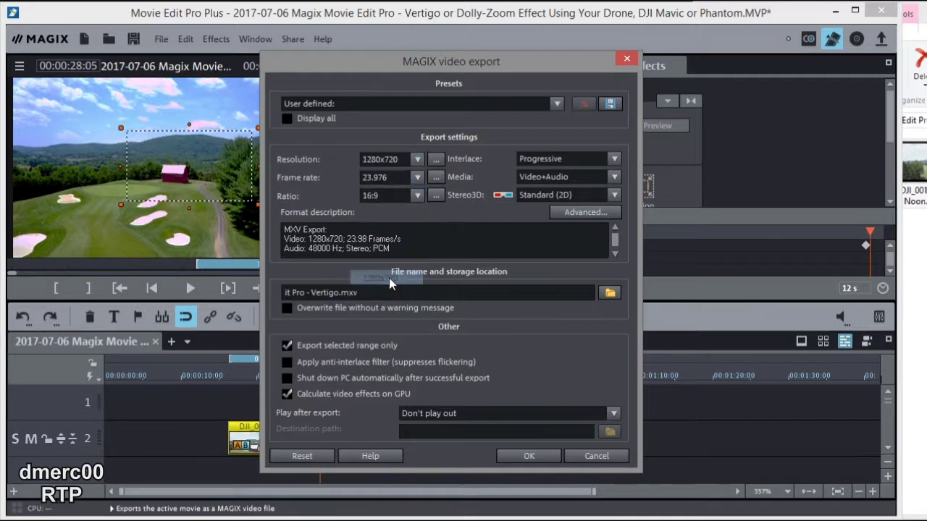
{"action": "left_click", "coordinate": [417, 178]}
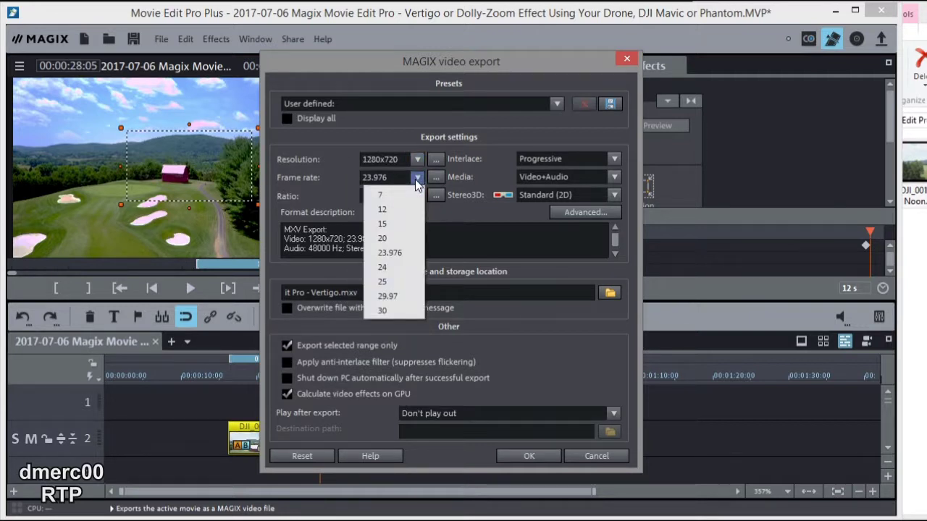
{"action": "left_click", "coordinate": [391, 296]}
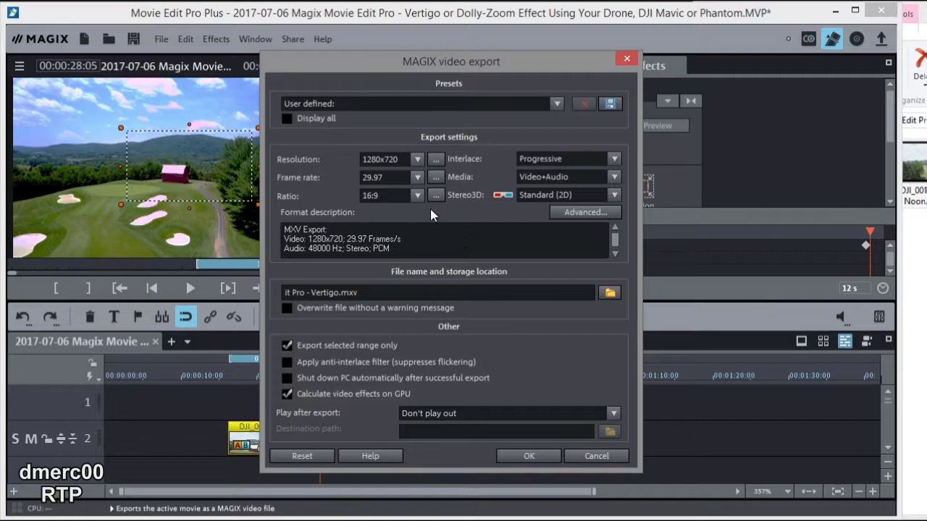
{"action": "left_click", "coordinate": [416, 180]}
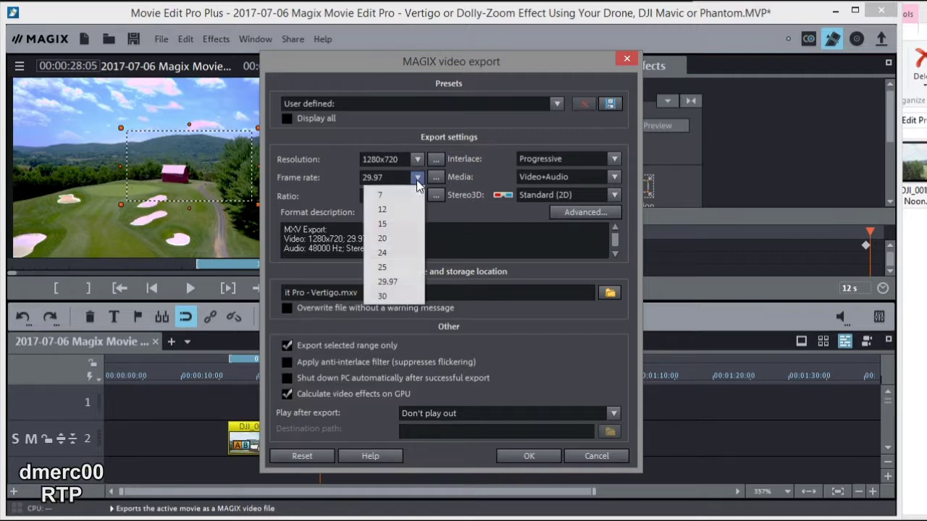
{"action": "left_click", "coordinate": [399, 253]}
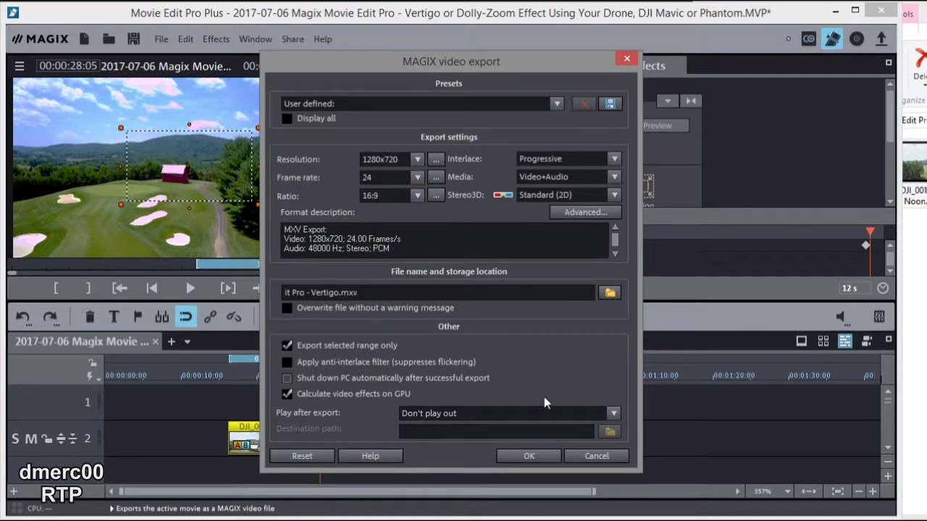
Export the selected range, continuing with the 16:9 export settings despite the differing movie aspect ratio
{"action": "left_click", "coordinate": [528, 458]}
{"action": "left_click", "coordinate": [526, 462]}
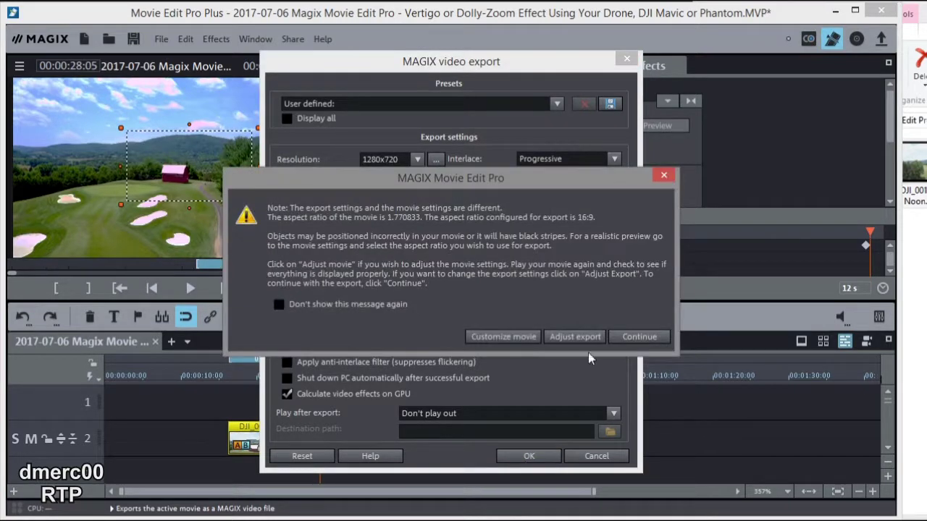
{"action": "left_click", "coordinate": [643, 338]}
{"action": "left_click", "coordinate": [645, 336]}
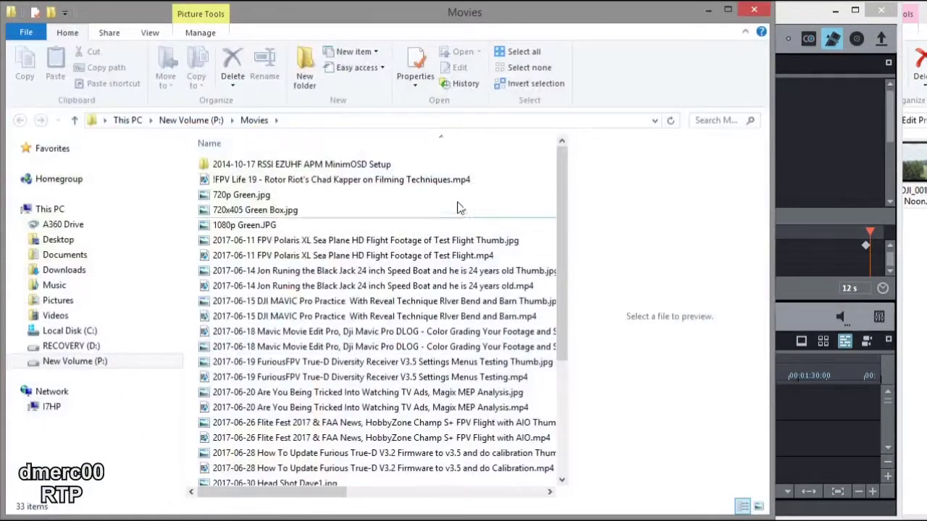
Add the exported Vertigo.mxv from the Movies folder to track 2 after the barn clip, without adjusting the movie settings
{"action": "scroll", "coordinate": [540, 311], "scroll_direction": "down", "scroll_amount": 4}
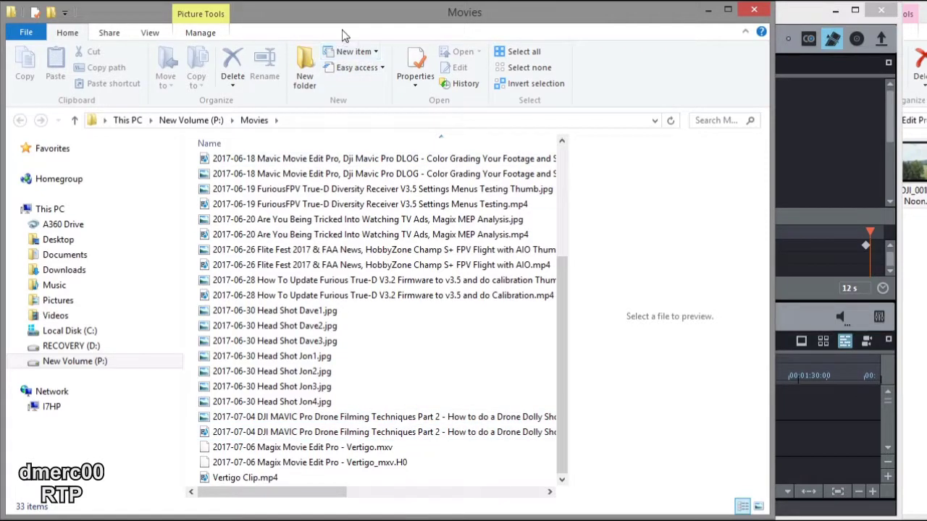
{"action": "left_click_drag", "start_coordinate": [356, 22], "coordinate": [926, 21]}
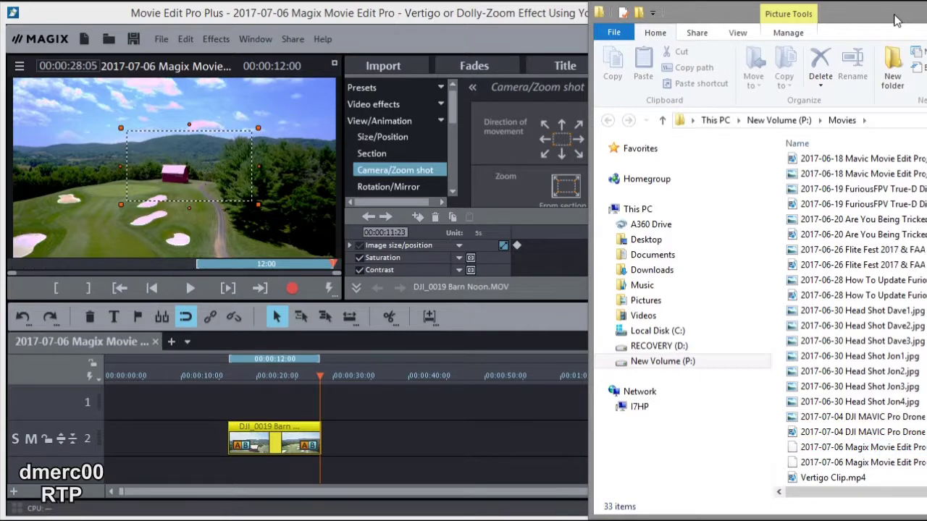
{"action": "left_click_drag", "start_coordinate": [926, 22], "coordinate": [926, 22]}
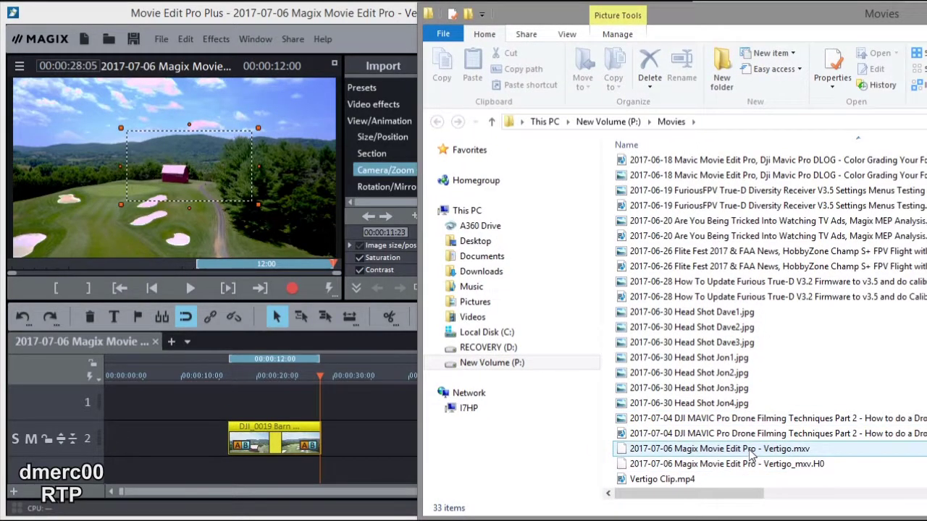
{"action": "left_click_drag", "start_coordinate": [751, 449], "coordinate": [372, 443]}
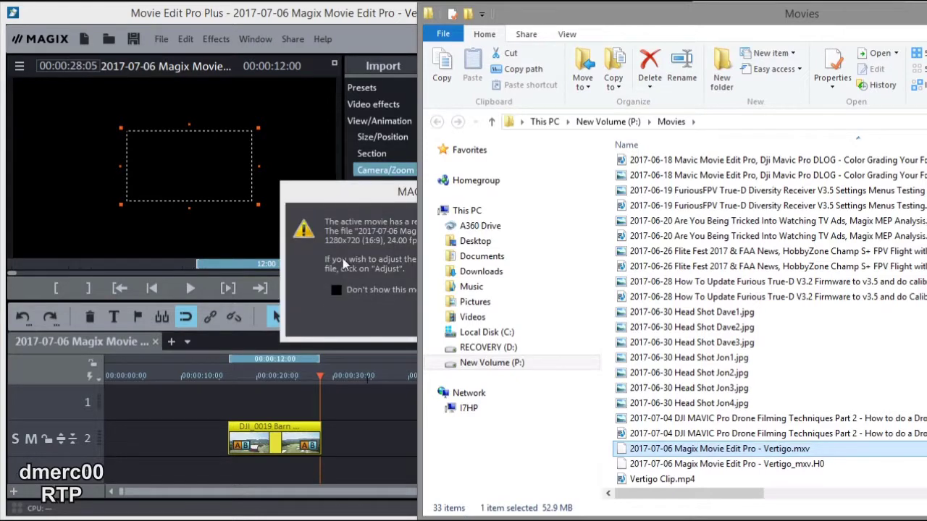
{"action": "left_click", "coordinate": [372, 195]}
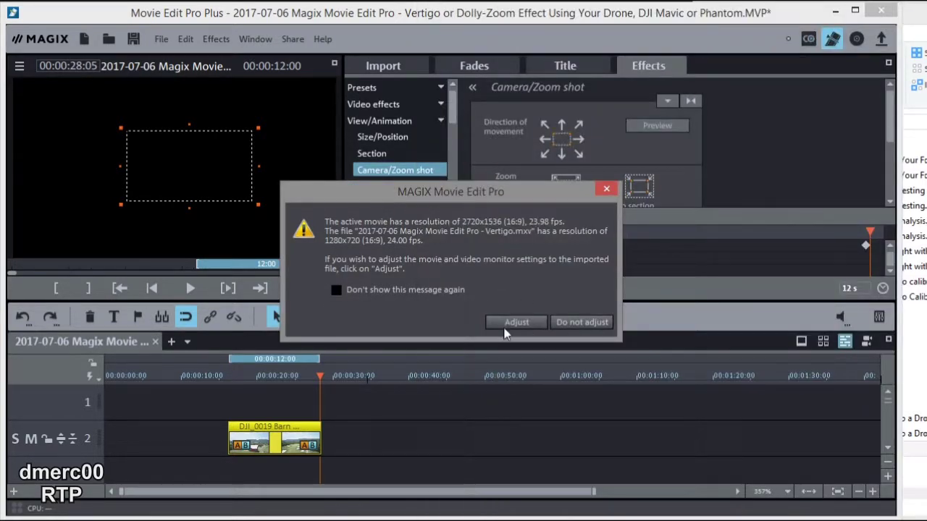
{"action": "left_click", "coordinate": [579, 324]}
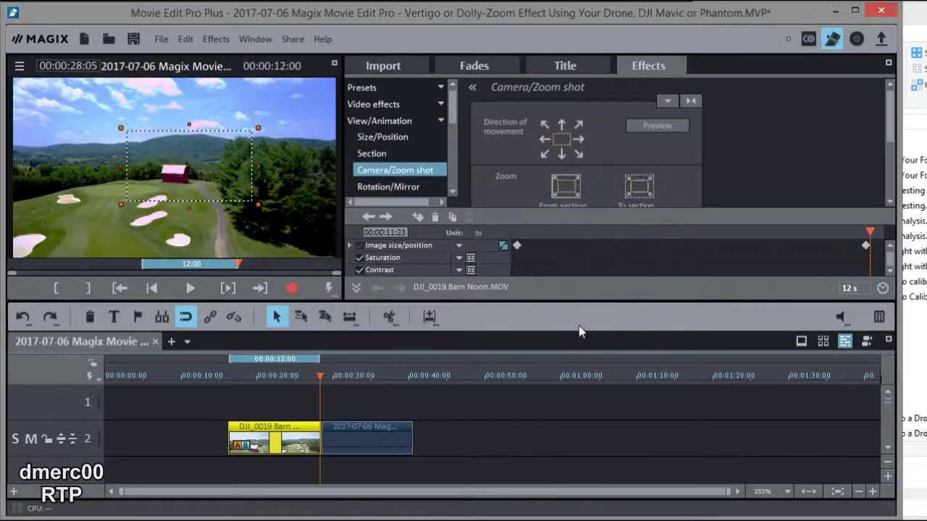